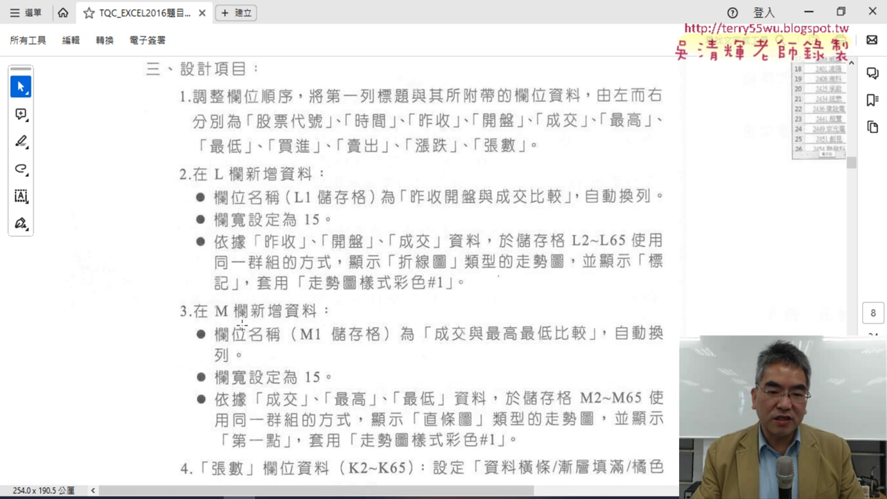
Review the column M requirements in the PDF, then minimize Acrobat Reader to reveal the EXD01 workbook.
{"action": "scroll", "coordinate": [299, 319], "scroll_direction": "down", "scroll_amount": 1}
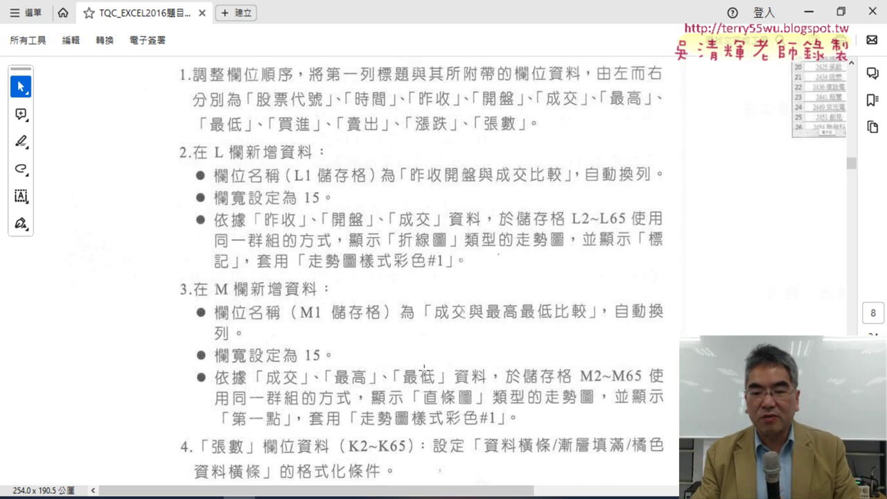
{"action": "left_click", "coordinate": [811, 12]}
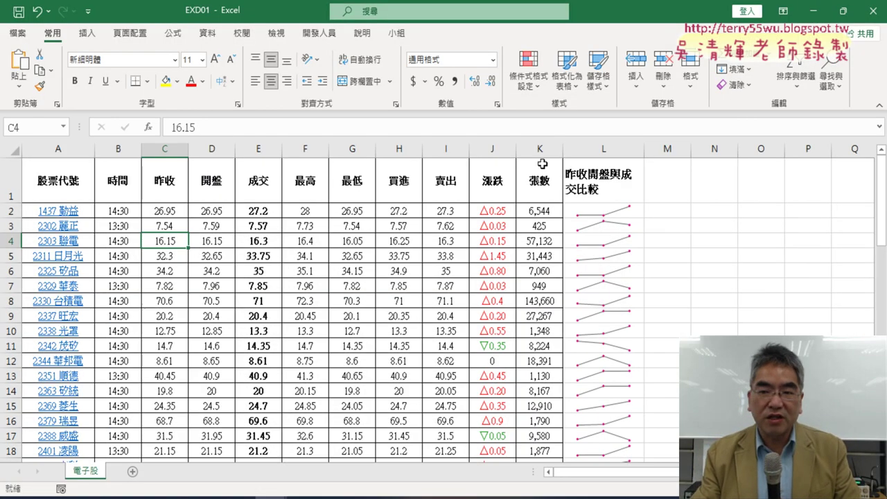
Copy the heading 成交與最高最低比較 from the 110A reference workbook into EXD01's cell M1.
{"action": "left_click", "coordinate": [663, 189]}
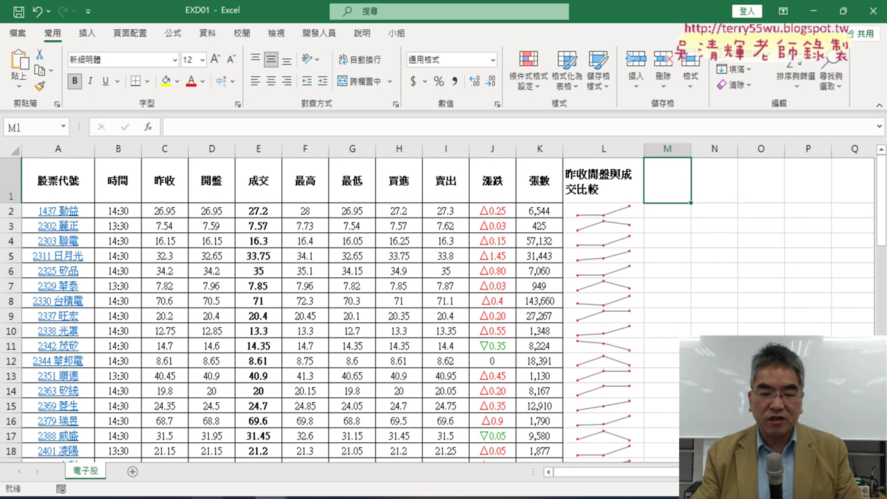
{"action": "mouse_move", "coordinate": [271, 498]}
{"action": "left_click", "coordinate": [351, 465]}
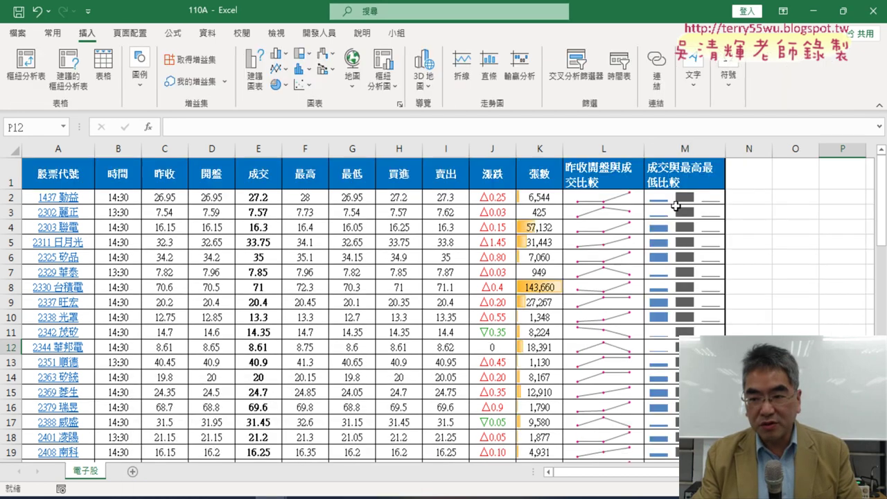
{"action": "left_click", "coordinate": [701, 174]}
{"action": "left_click_drag", "start_coordinate": [326, 127], "coordinate": [123, 123]}
{"action": "key", "text": "ctrl+c"}
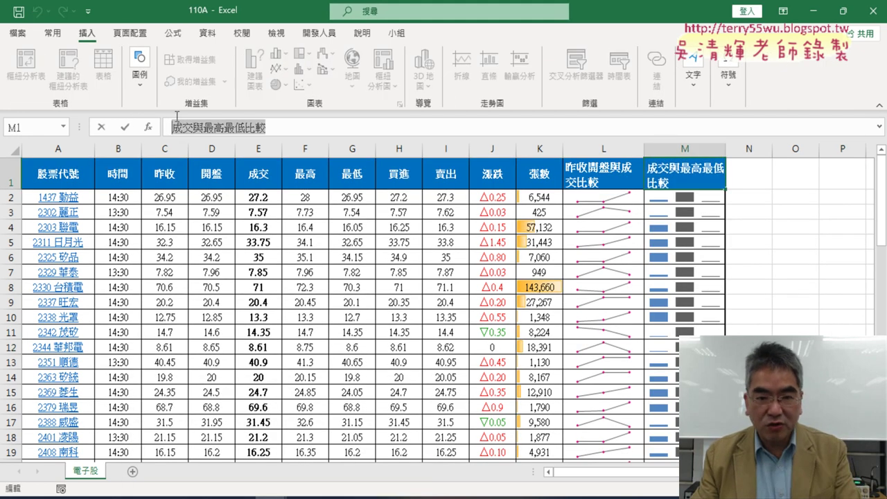
{"action": "left_click", "coordinate": [101, 127]}
{"action": "left_click", "coordinate": [811, 12]}
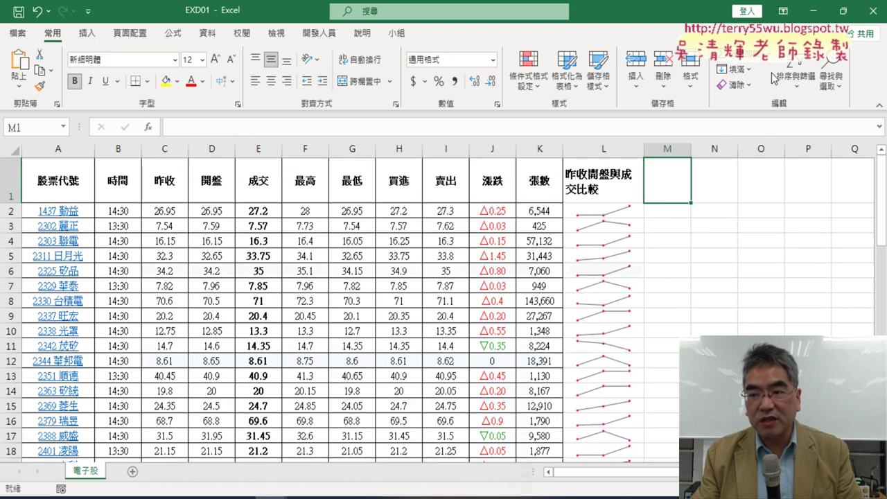
{"action": "left_click", "coordinate": [353, 132]}
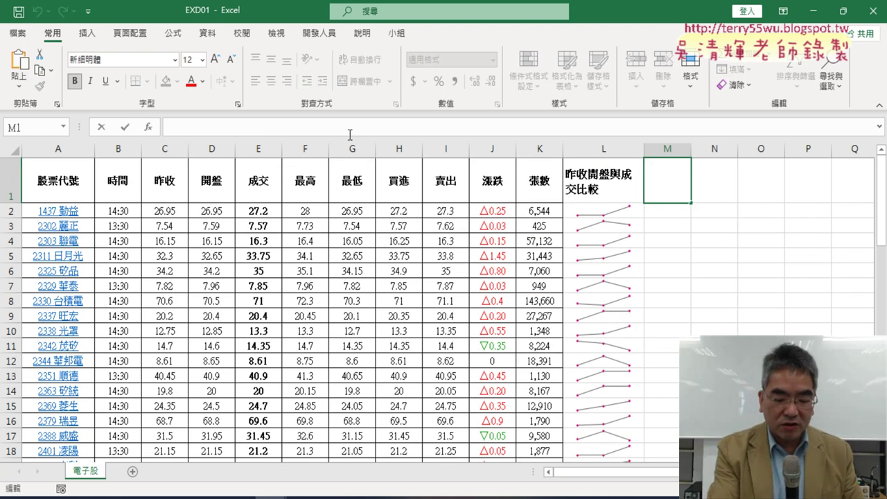
{"action": "key", "text": "ctrl+v"}
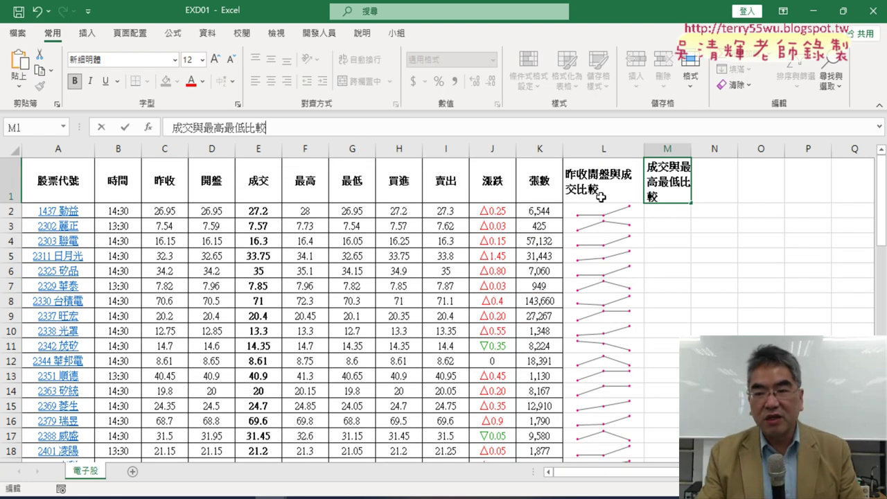
{"action": "left_click", "coordinate": [125, 133]}
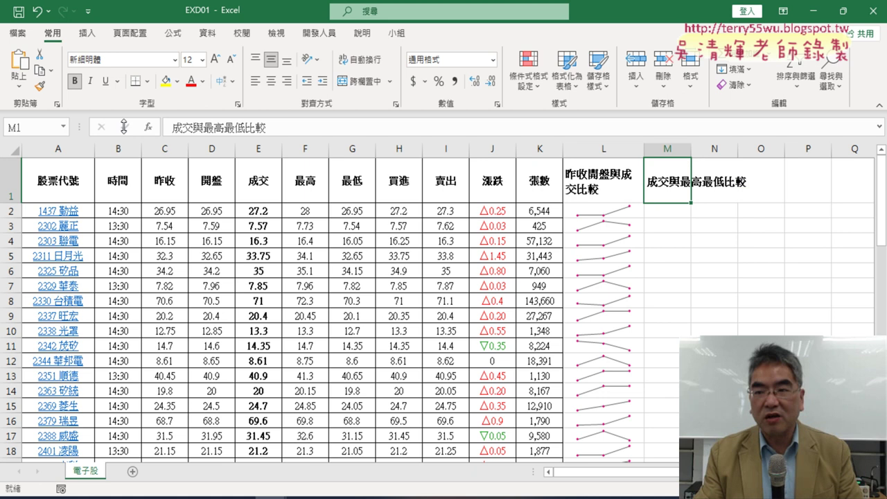
Set column M's width to match column L.
{"action": "left_click", "coordinate": [675, 146]}
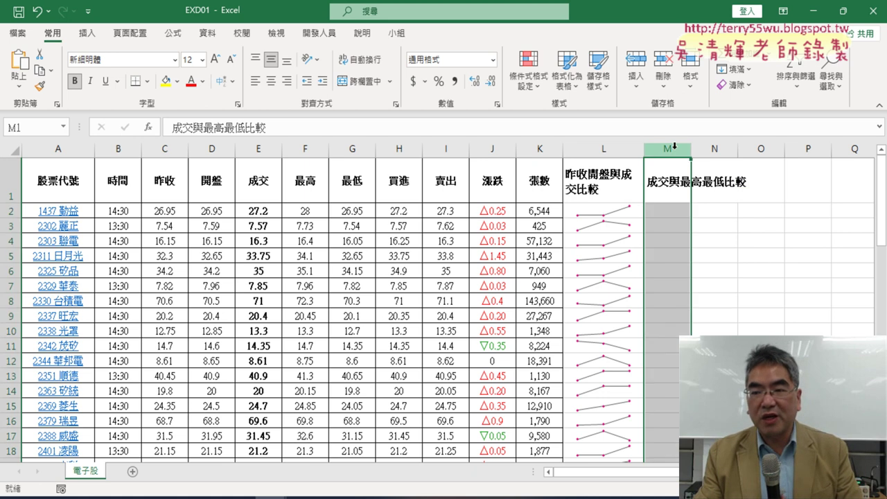
{"action": "right_click", "coordinate": [680, 242]}
{"action": "left_click", "coordinate": [721, 435]}
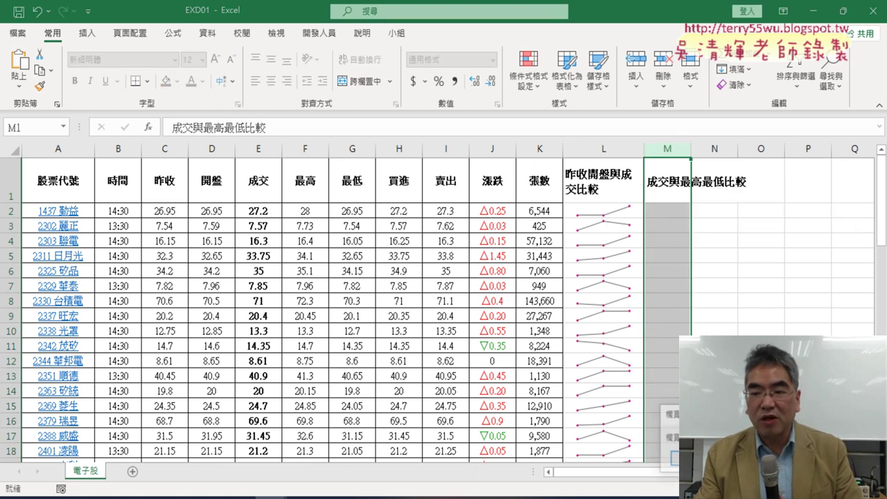
{"action": "key", "text": "Return"}
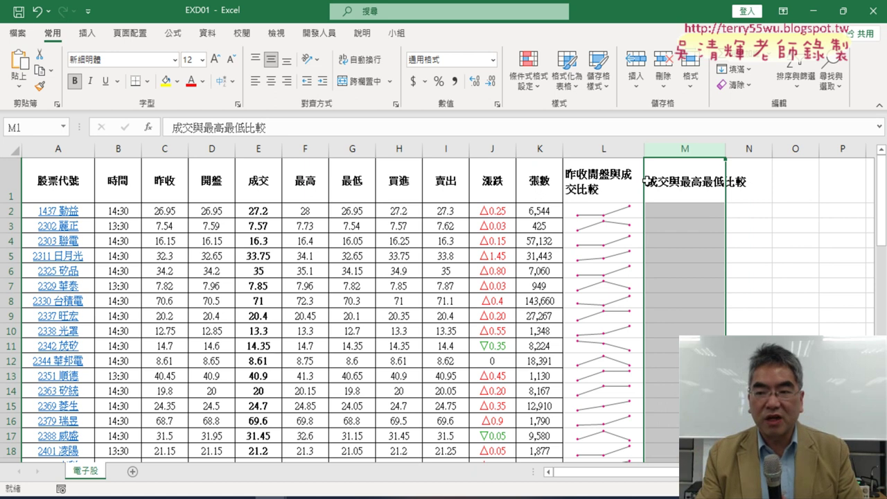
Turn on Wrap text for the M1 heading so it spans two lines.
{"action": "right_click", "coordinate": [684, 182]}
{"action": "left_click", "coordinate": [687, 329]}
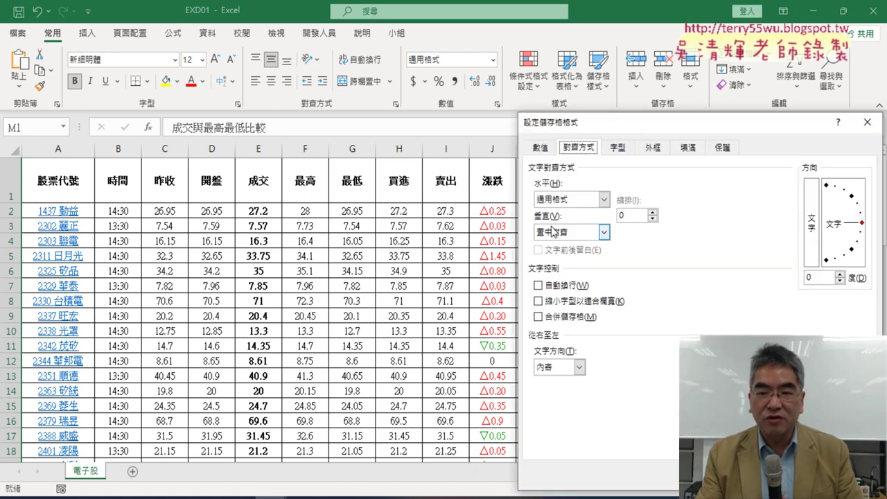
{"action": "left_click_drag", "start_coordinate": [617, 69], "coordinate": [279, 81]}
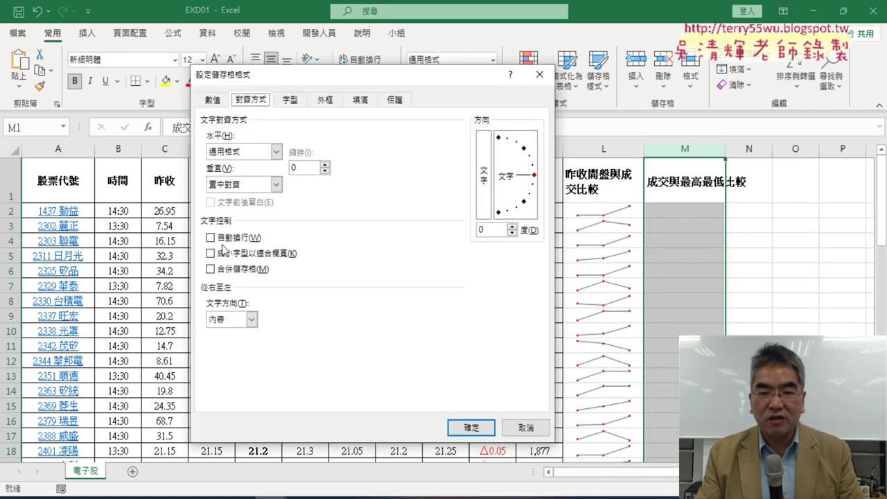
{"action": "left_click", "coordinate": [221, 237]}
{"action": "left_click", "coordinate": [471, 428]}
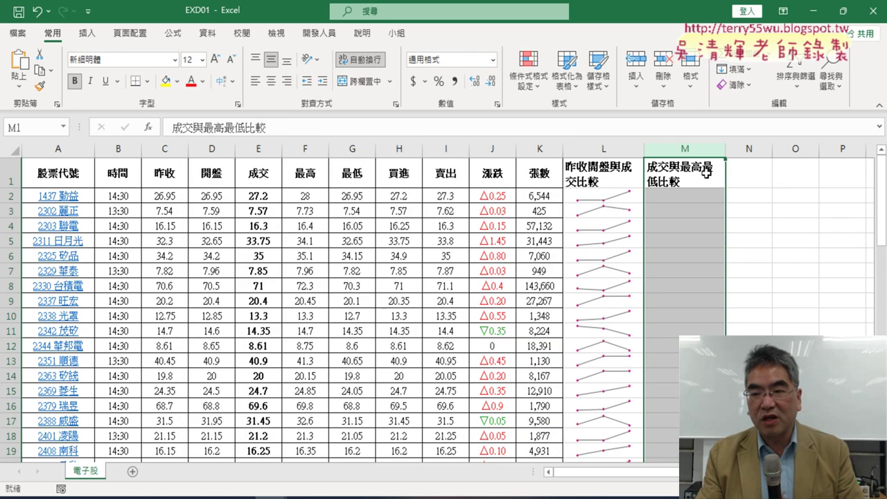
Insert a column sparkline in M2 using the E2:G2 trade, high and low prices.
{"action": "left_click", "coordinate": [683, 197]}
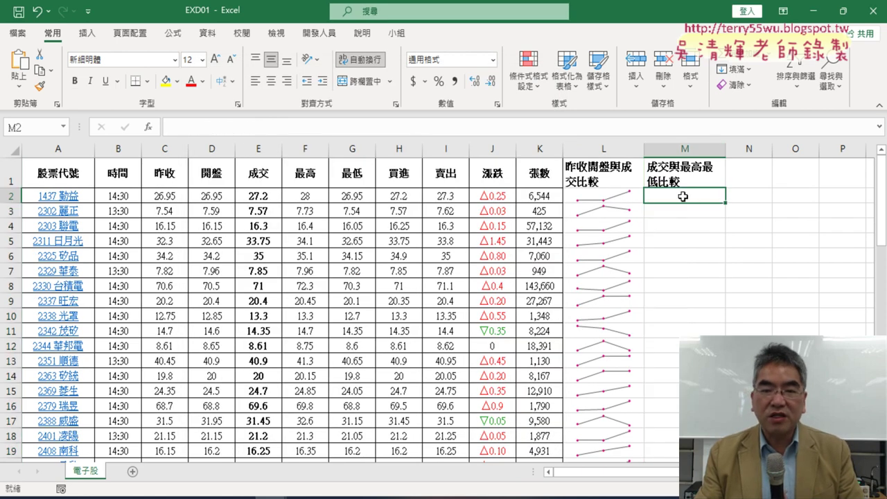
{"action": "left_click_drag", "start_coordinate": [260, 196], "coordinate": [347, 196]}
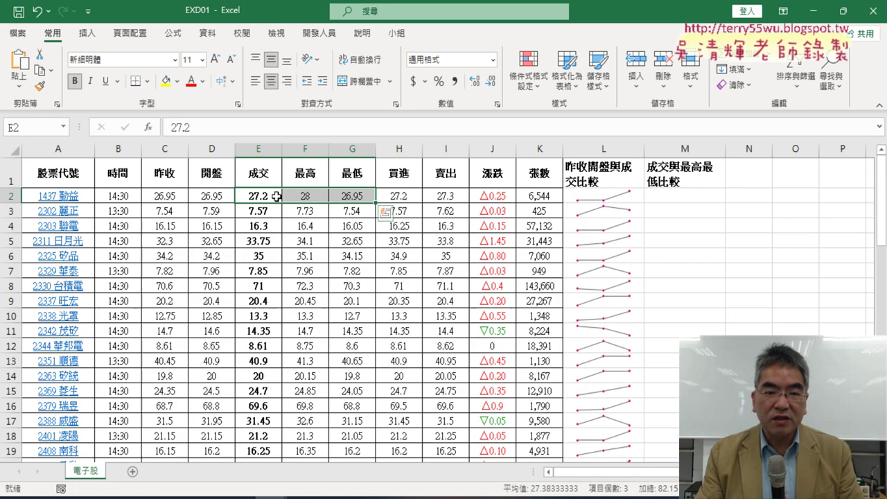
{"action": "left_click_drag", "start_coordinate": [258, 196], "coordinate": [352, 198]}
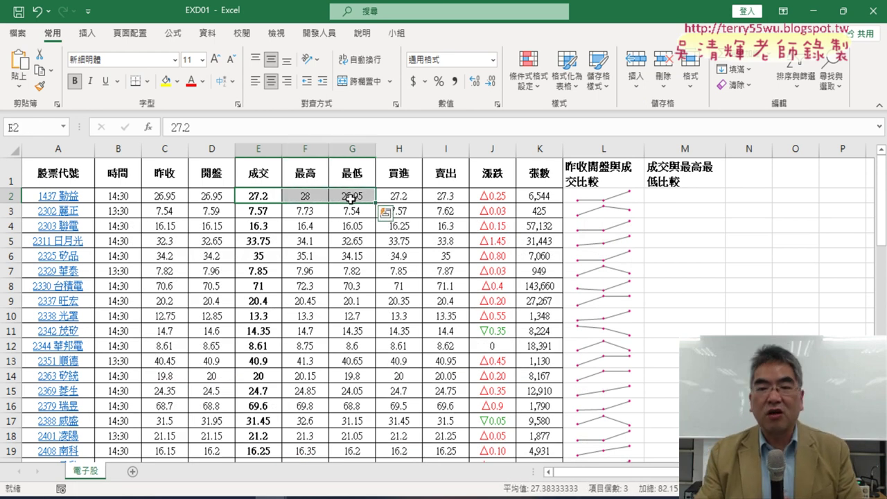
{"action": "left_click", "coordinate": [87, 32]}
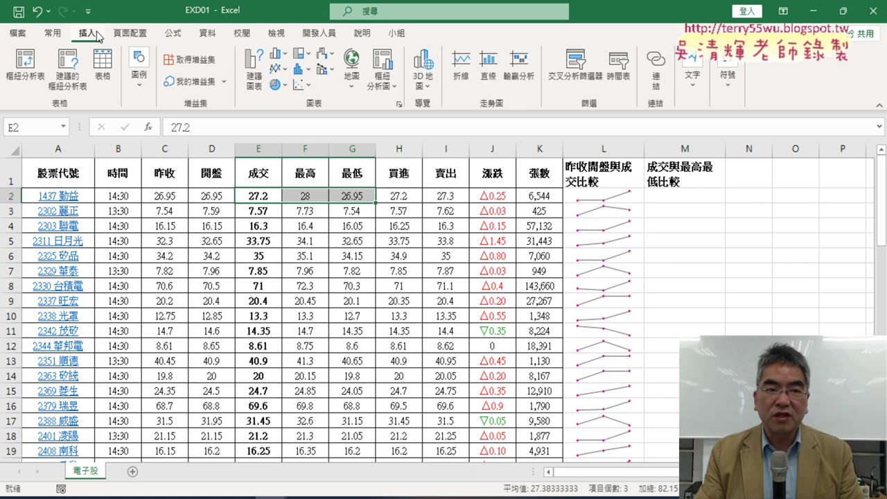
{"action": "left_click", "coordinate": [489, 76]}
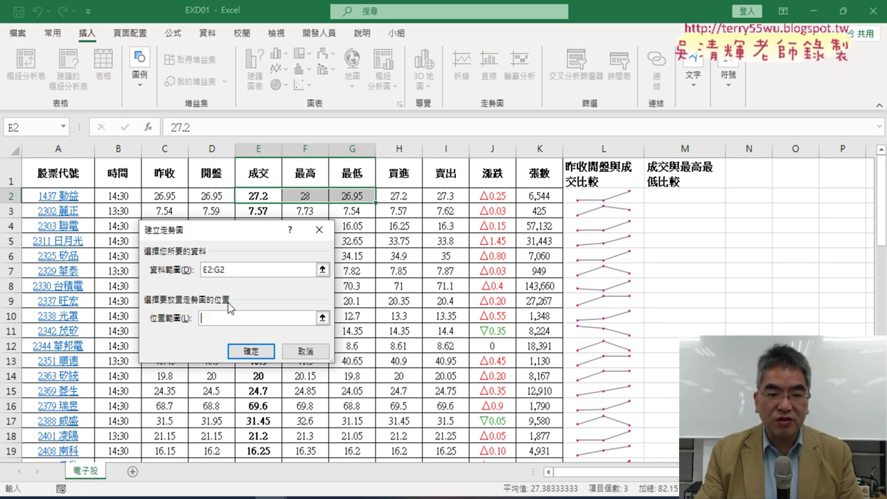
{"action": "left_click", "coordinate": [692, 198]}
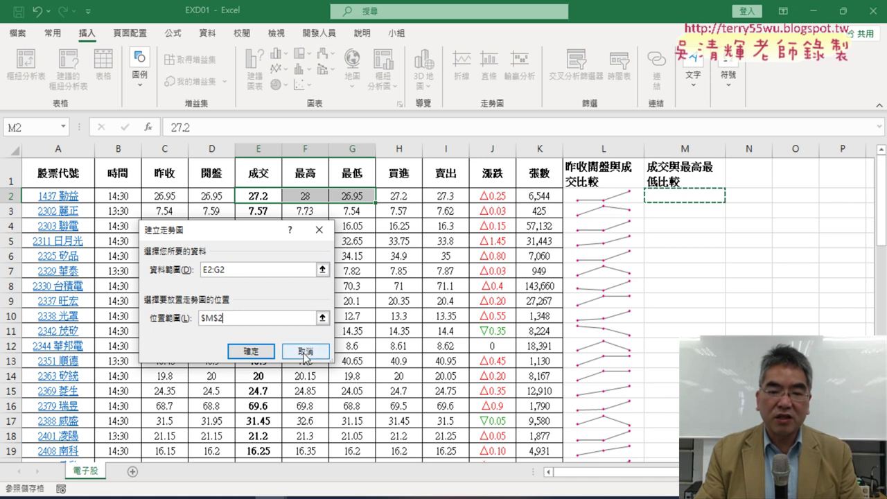
{"action": "left_click", "coordinate": [253, 350]}
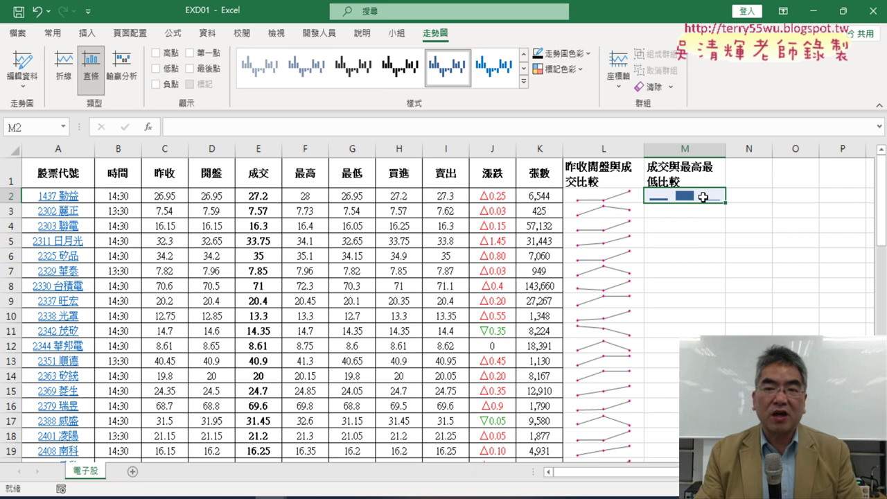
Apply the dark grey style 走勢圖樣式彩色 #1 to the M2 column sparkline.
{"action": "left_click", "coordinate": [524, 82]}
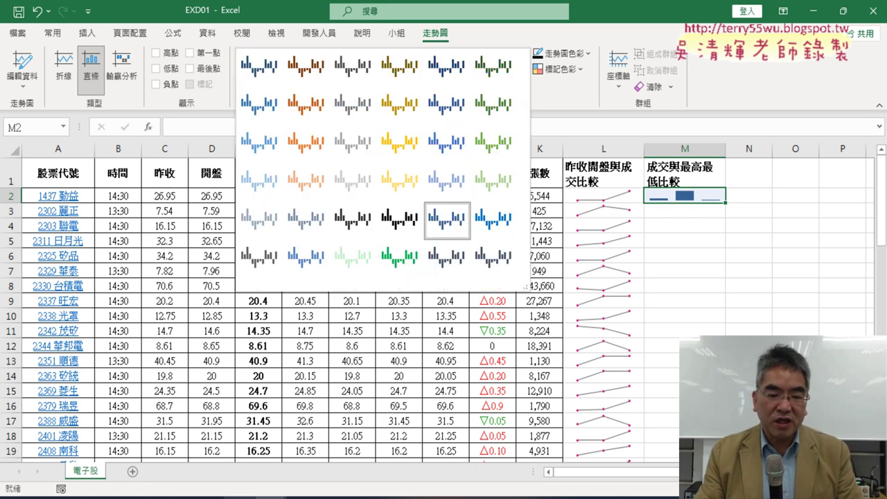
{"action": "key", "text": "alt+Tab"}
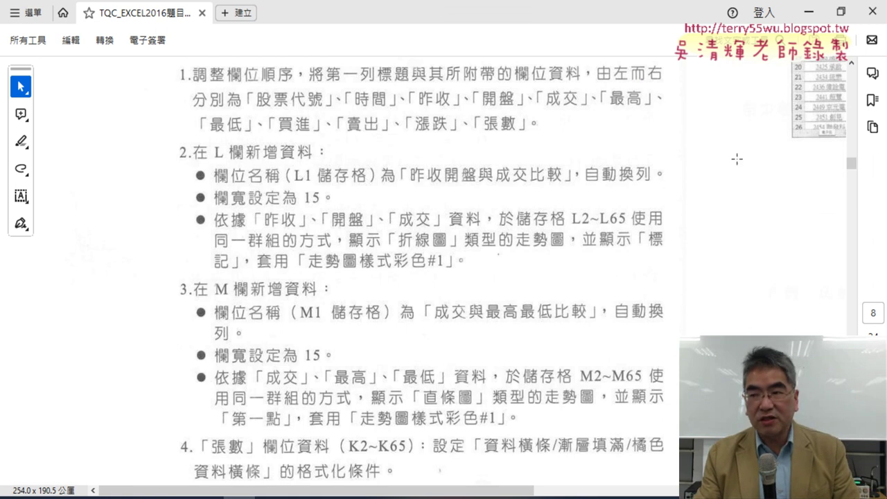
{"action": "key", "text": "alt+Tab"}
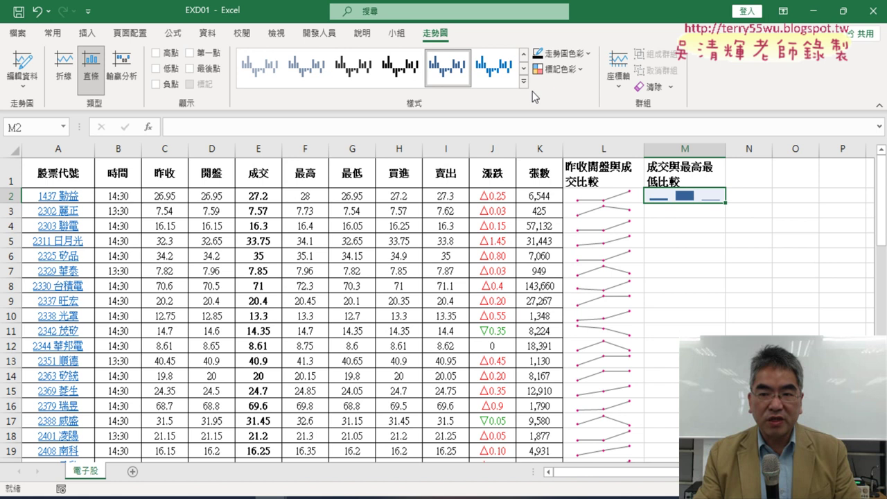
{"action": "left_click", "coordinate": [524, 81]}
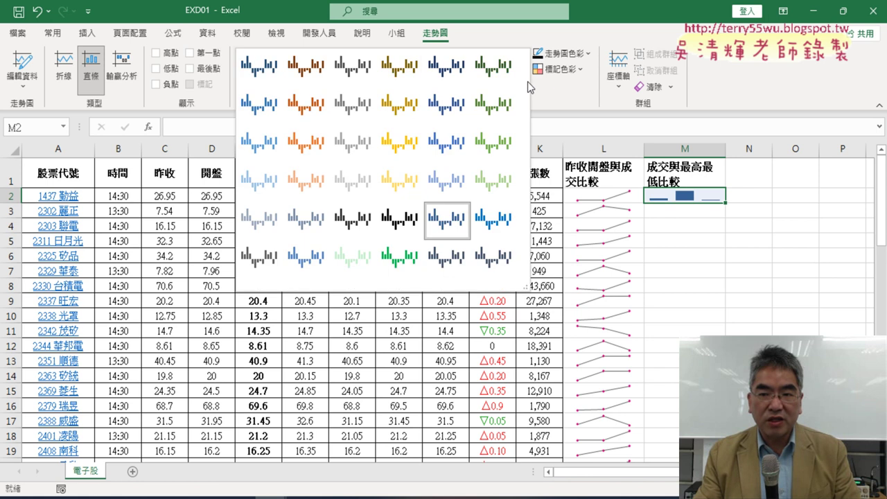
{"action": "left_click", "coordinate": [269, 269]}
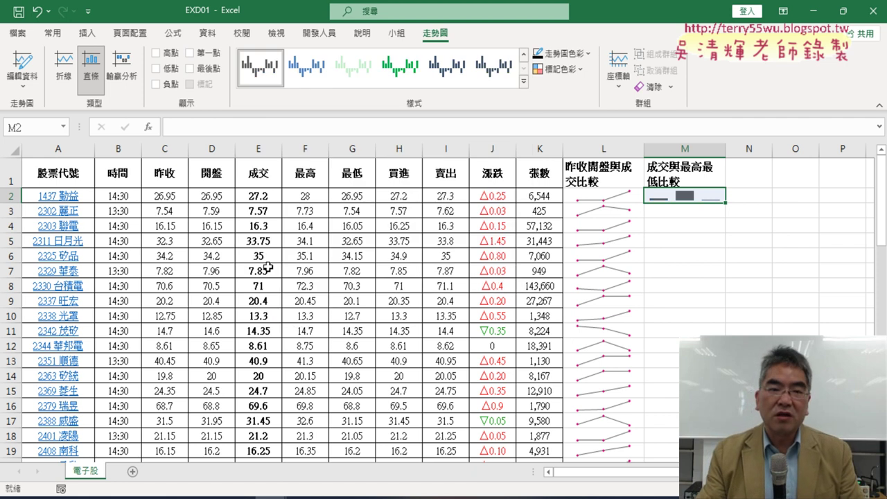
{"action": "left_click", "coordinate": [524, 81]}
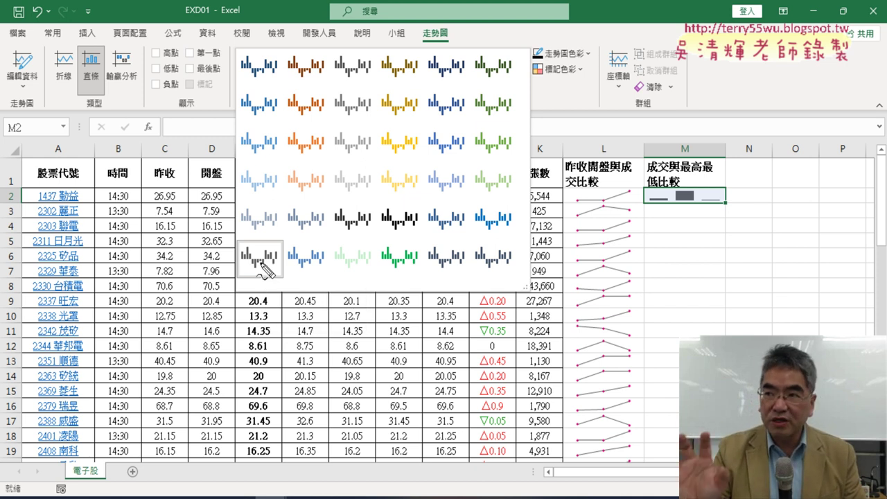
{"action": "left_click", "coordinate": [260, 262]}
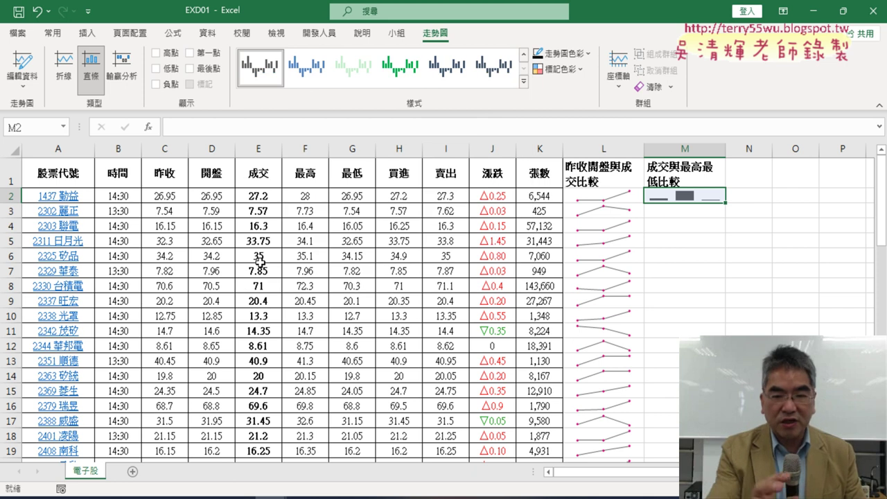
{"action": "left_click", "coordinate": [524, 82]}
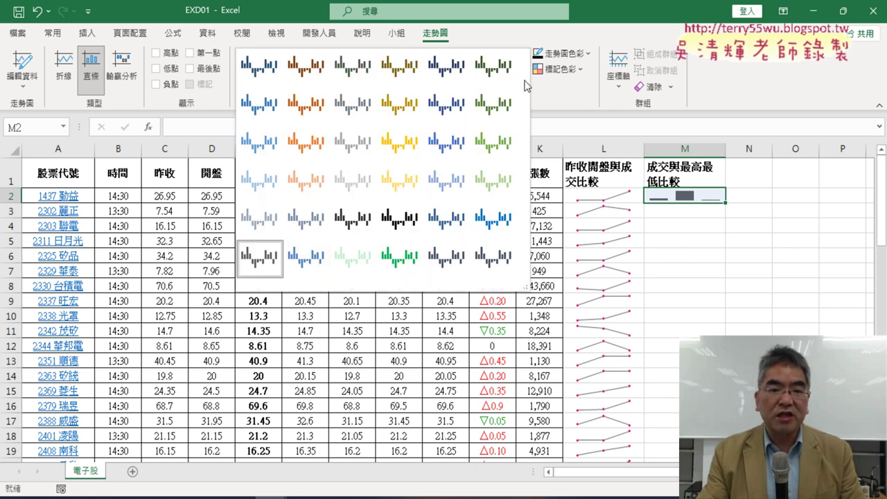
{"action": "left_click", "coordinate": [261, 265]}
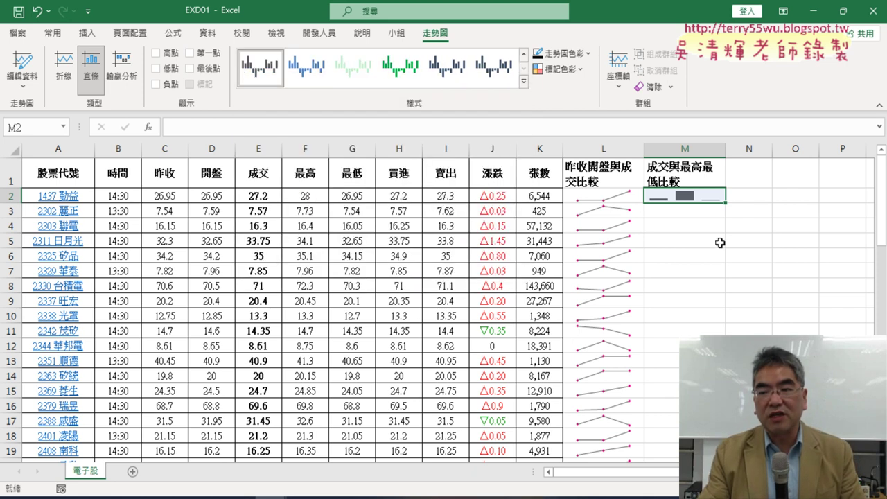
Fill the M2 sparkline down to M65, then briefly check the PDF instructions.
{"action": "left_click_drag", "start_coordinate": [726, 206], "coordinate": [721, 463]}
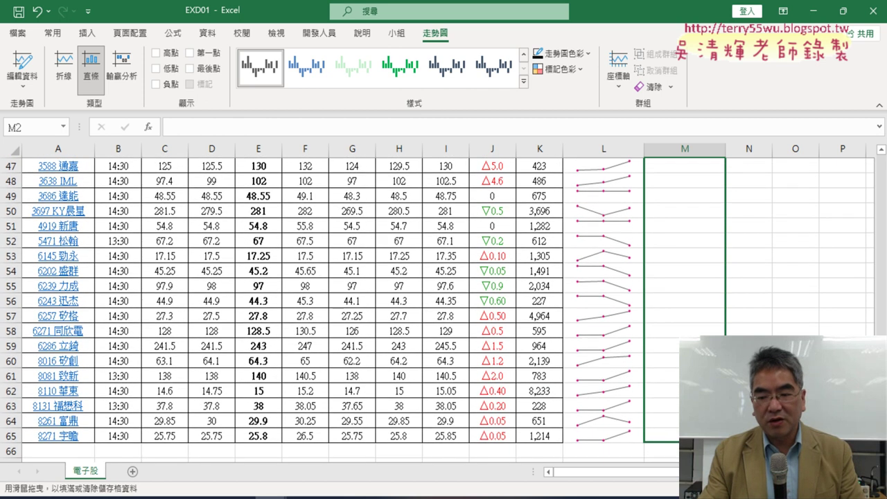
{"action": "left_click_drag", "start_coordinate": [721, 458], "coordinate": [721, 441]}
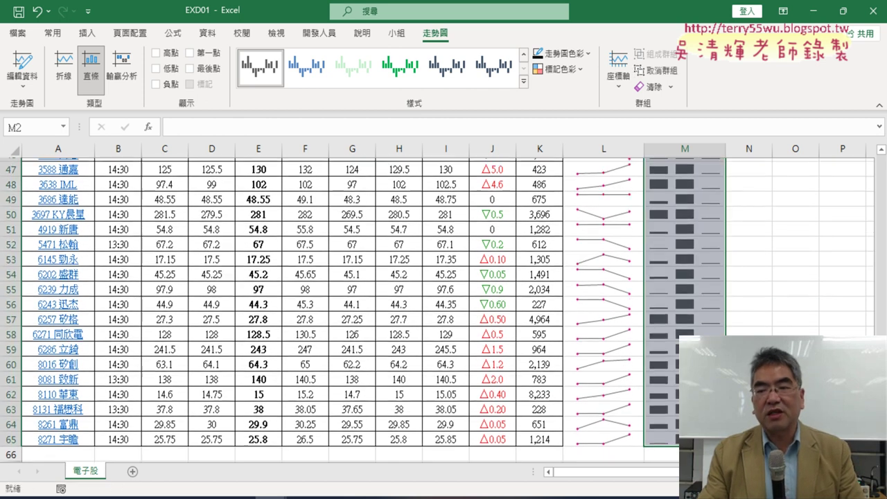
{"action": "scroll", "coordinate": [444, 310], "scroll_direction": "up", "scroll_amount": 15}
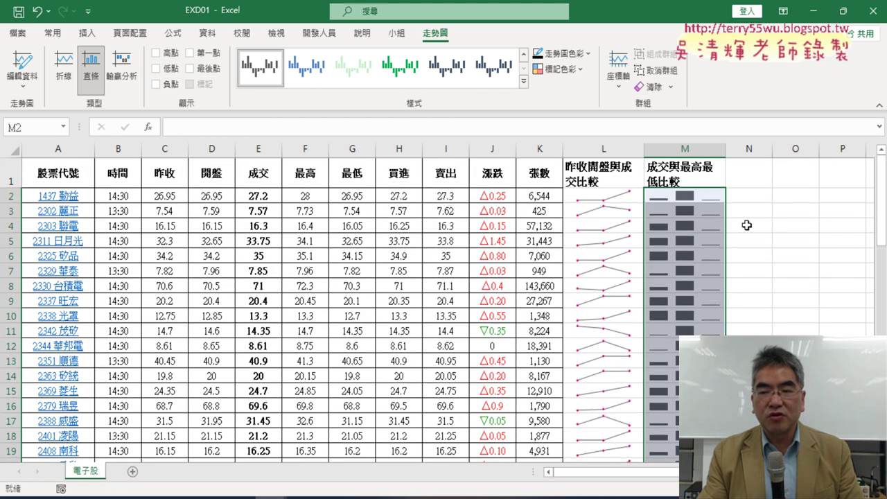
{"action": "key", "text": "alt+Tab"}
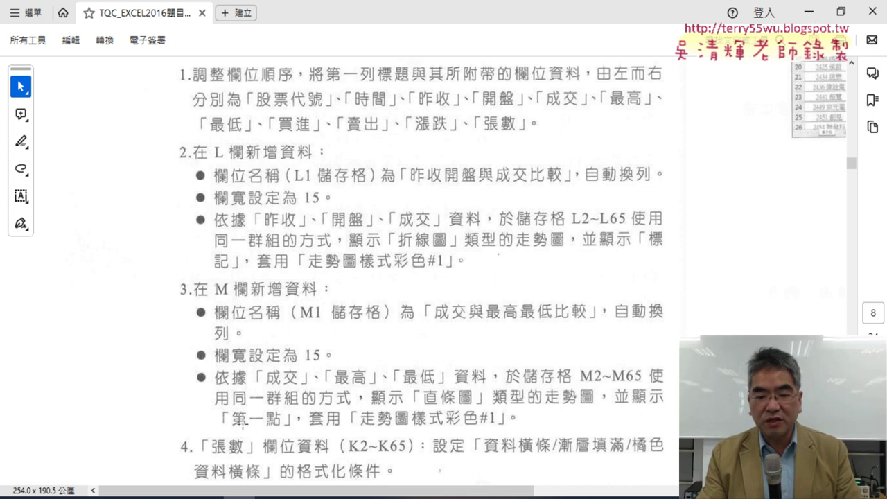
{"action": "key", "text": "alt+Tab"}
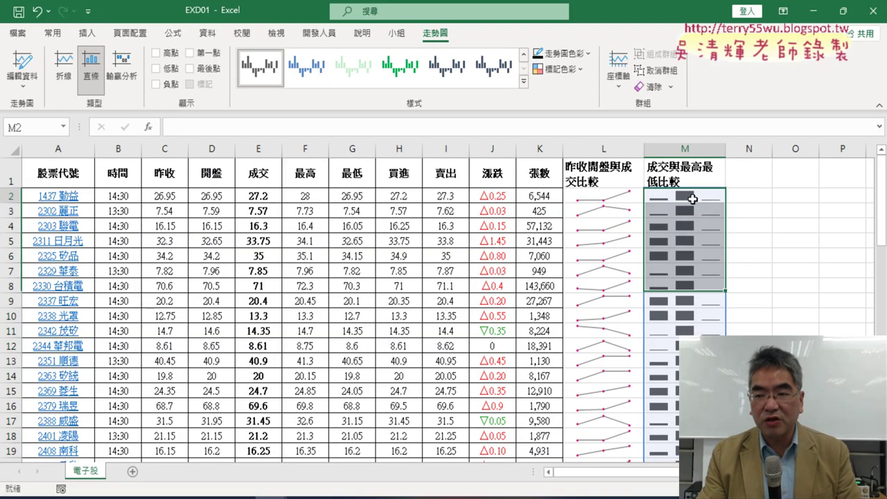
Enable First Point highlighting and refill the column M sparklines down to M65, then return to the PDF.
{"action": "left_click", "coordinate": [191, 55]}
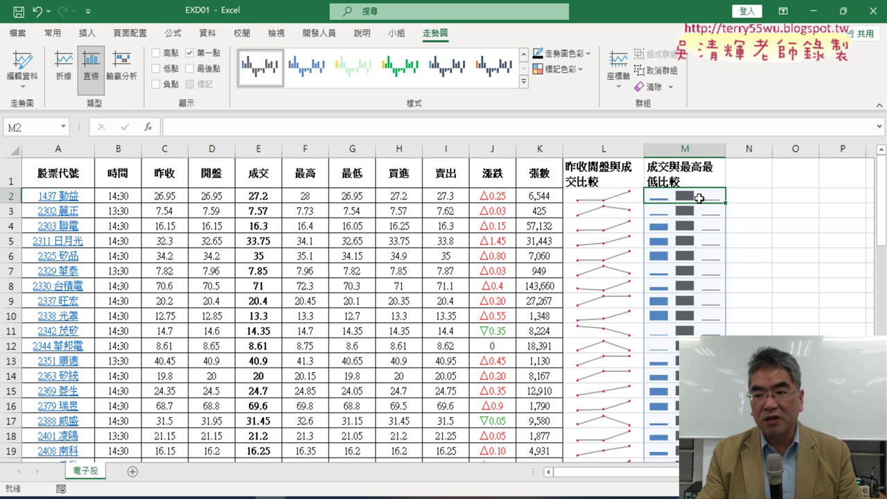
{"action": "left_click_drag", "start_coordinate": [728, 203], "coordinate": [721, 467]}
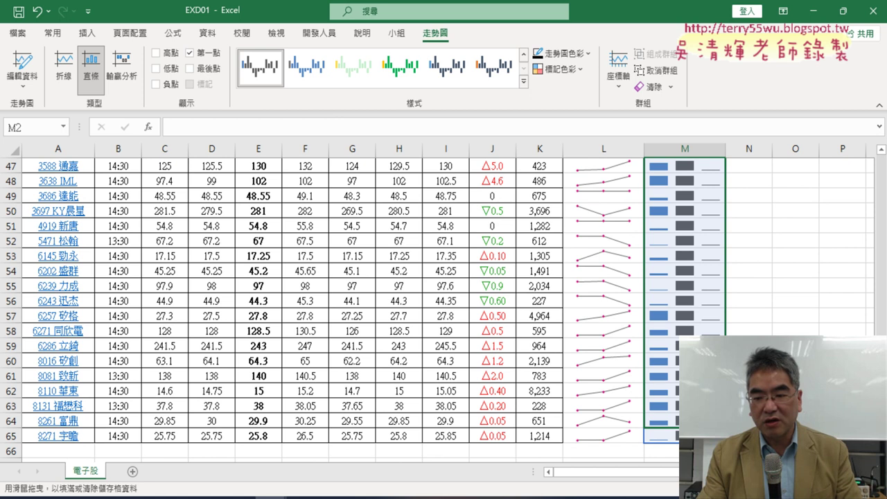
{"action": "left_click_drag", "start_coordinate": [722, 468], "coordinate": [721, 450]}
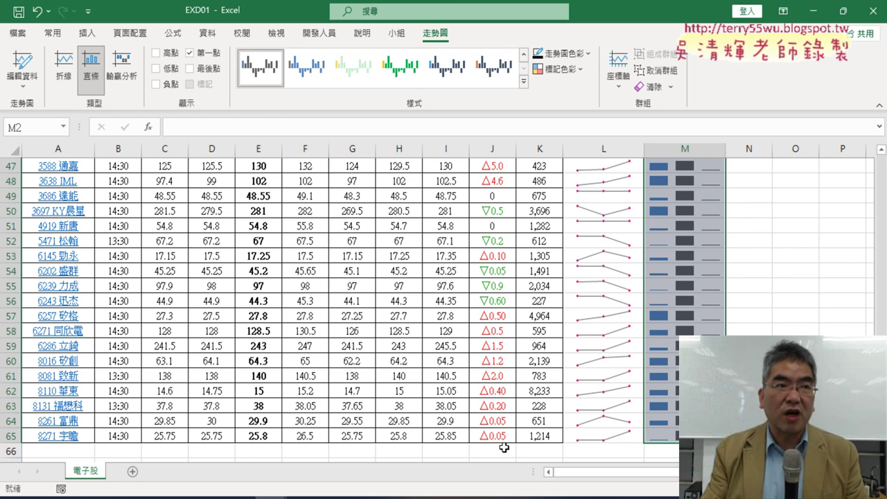
{"action": "key", "text": "shift+BackSpace"}
{"action": "key", "text": "alt+Tab"}
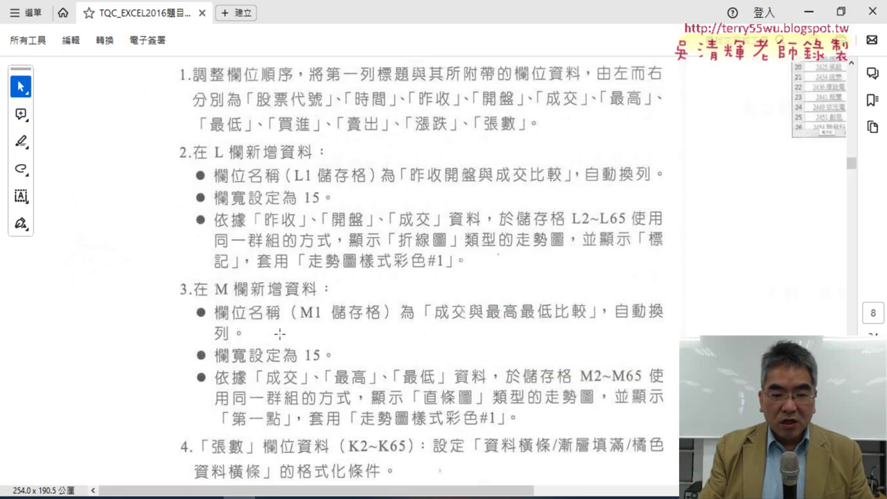
Scroll the instructions to item 5, then minimize Acrobat Reader to return to Excel.
{"action": "scroll", "coordinate": [443, 270], "scroll_direction": "down", "scroll_amount": 1}
{"action": "scroll", "coordinate": [264, 304], "scroll_direction": "down", "scroll_amount": 3}
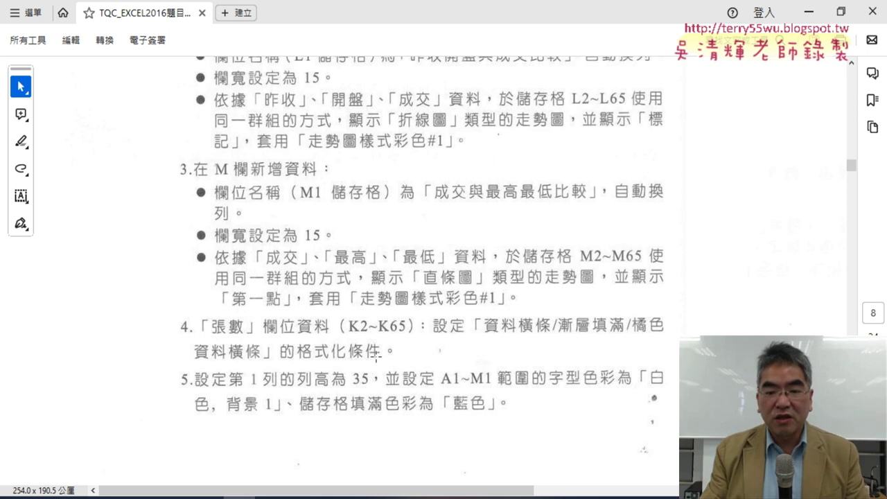
{"action": "left_click", "coordinate": [812, 14]}
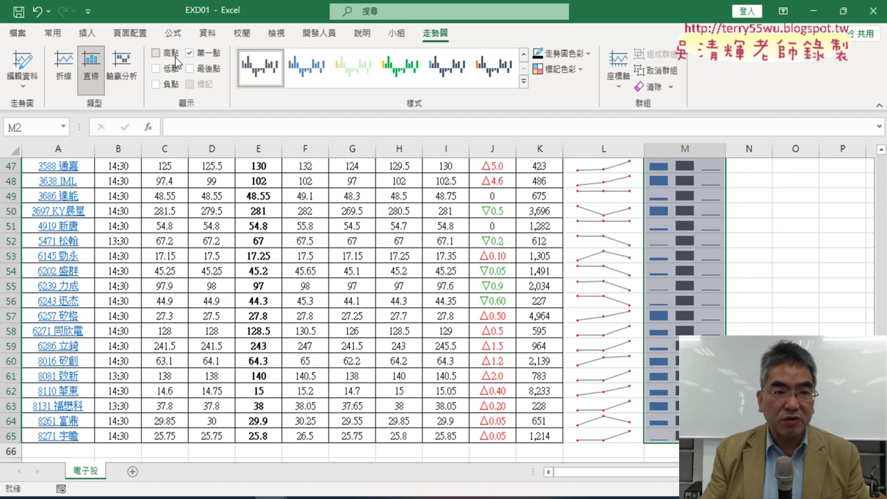
Preview the orange gradient data bar in Home's Conditional Formatting menu without applying it.
{"action": "left_click", "coordinate": [61, 34]}
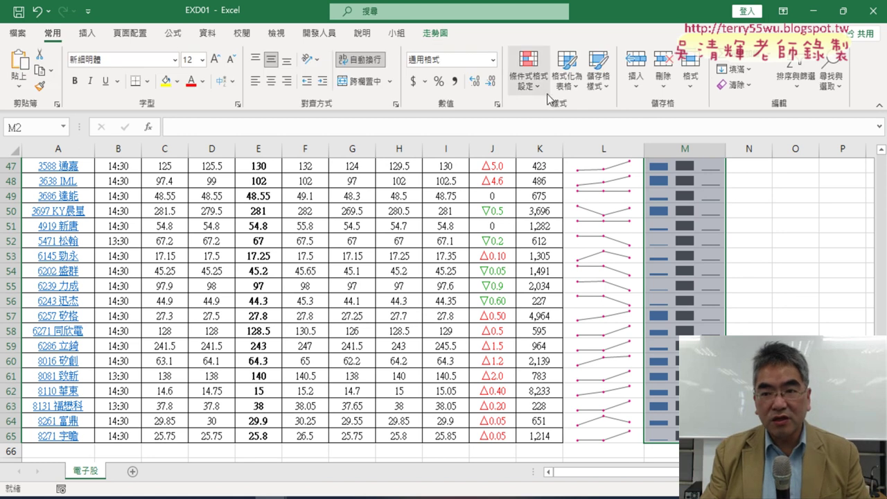
{"action": "left_click", "coordinate": [544, 95]}
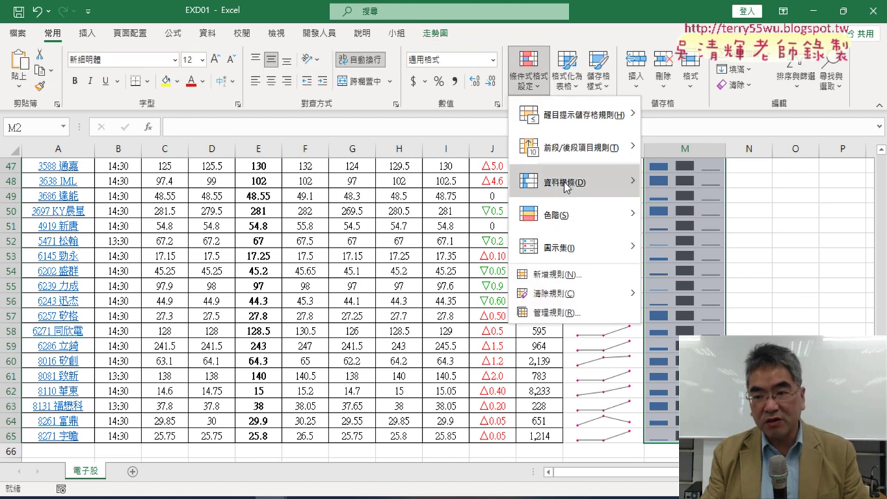
{"action": "mouse_move", "coordinate": [565, 181]}
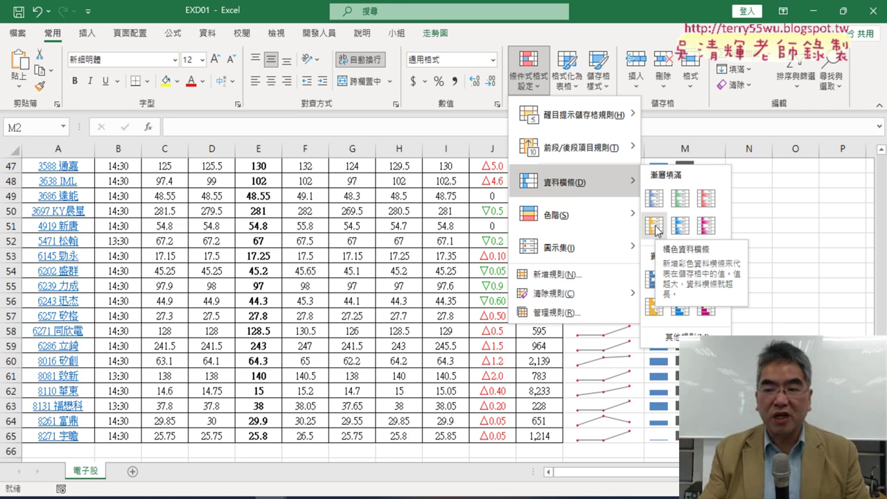
{"action": "left_click", "coordinate": [861, 217]}
{"action": "scroll", "coordinate": [725, 231], "scroll_direction": "up", "scroll_amount": 6}
{"action": "scroll", "coordinate": [725, 231], "scroll_direction": "up", "scroll_amount": 6}
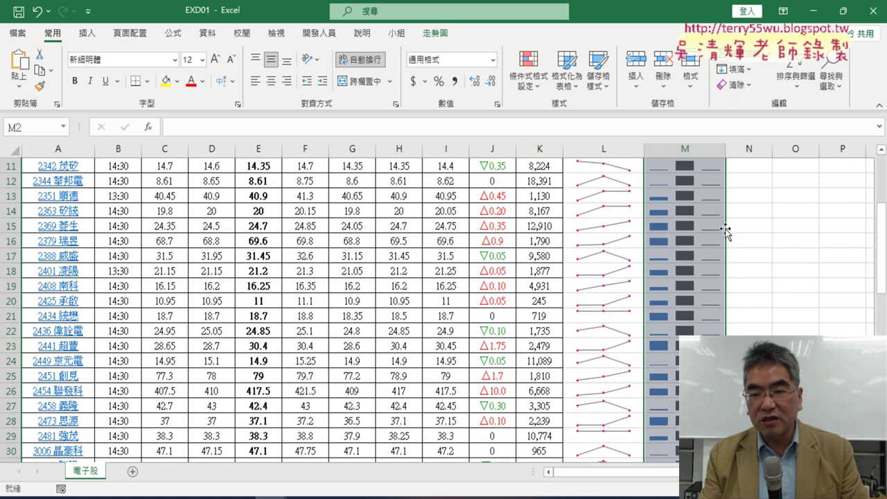
{"action": "scroll", "coordinate": [726, 233], "scroll_direction": "up", "scroll_amount": 3}
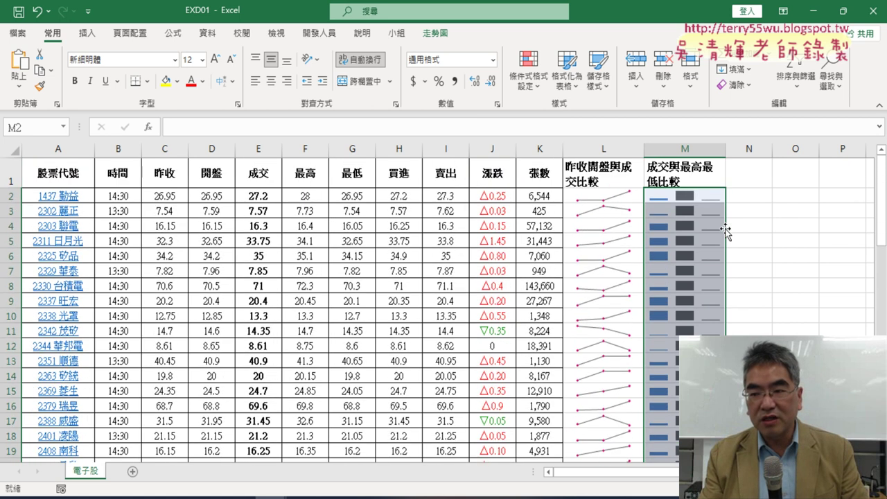
Apply Orange Data Bar gradient fill to K2:K65, then inspect cell K8's bar.
{"action": "left_click", "coordinate": [542, 197]}
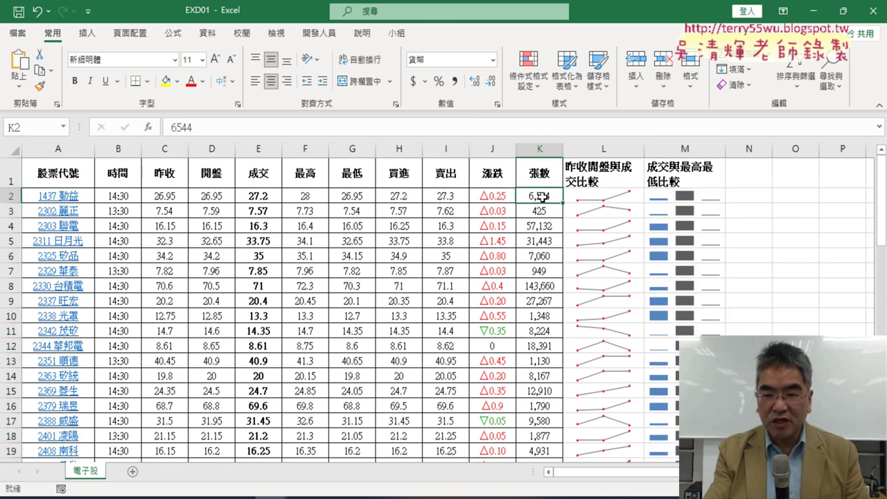
{"action": "key", "text": "ctrl+shift+Down"}
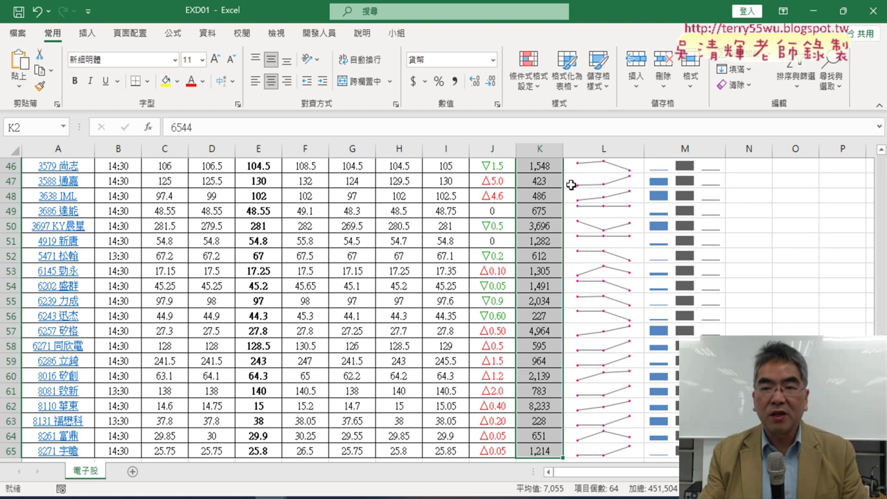
{"action": "left_click", "coordinate": [531, 82]}
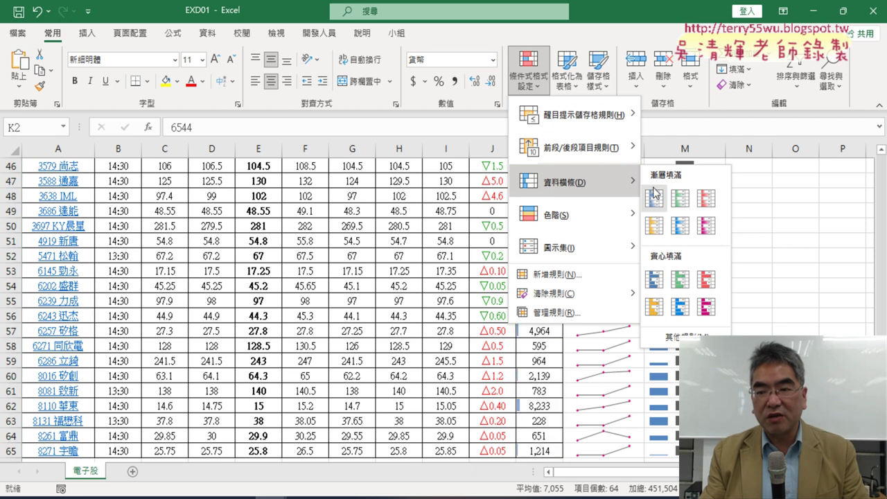
{"action": "left_click", "coordinate": [655, 226]}
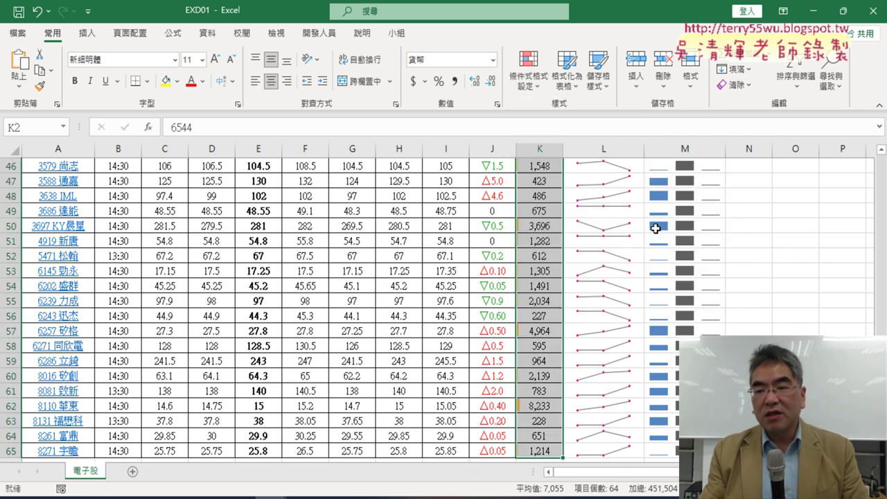
{"action": "scroll", "coordinate": [655, 228], "scroll_direction": "up", "scroll_amount": 15}
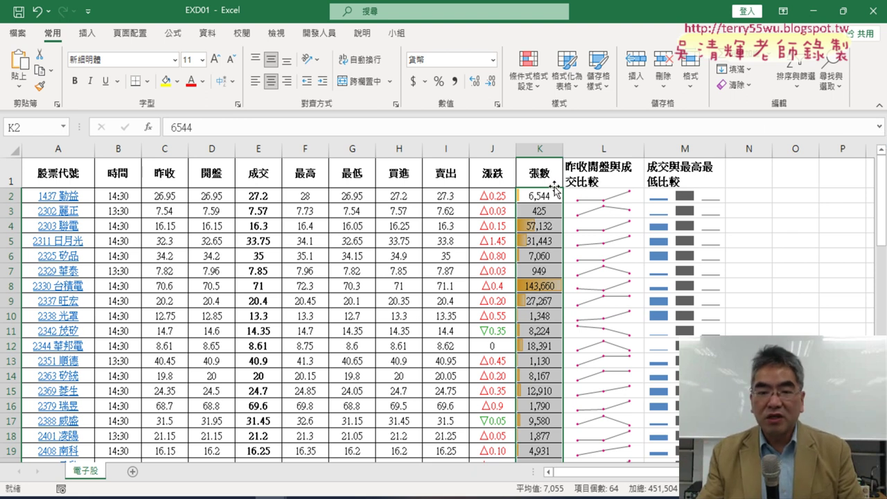
{"action": "left_click", "coordinate": [540, 149]}
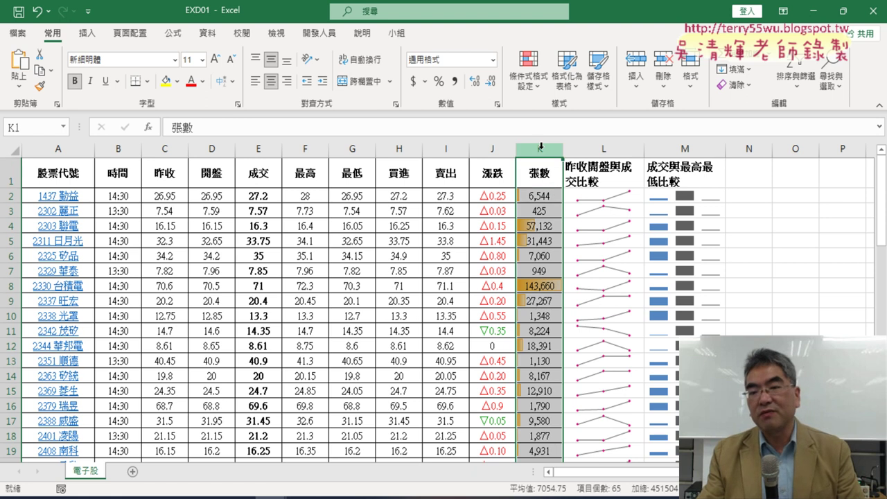
Inspect the data bars in cells K8 and K7, then switch to the exam instructions PDF.
{"action": "left_click", "coordinate": [548, 286]}
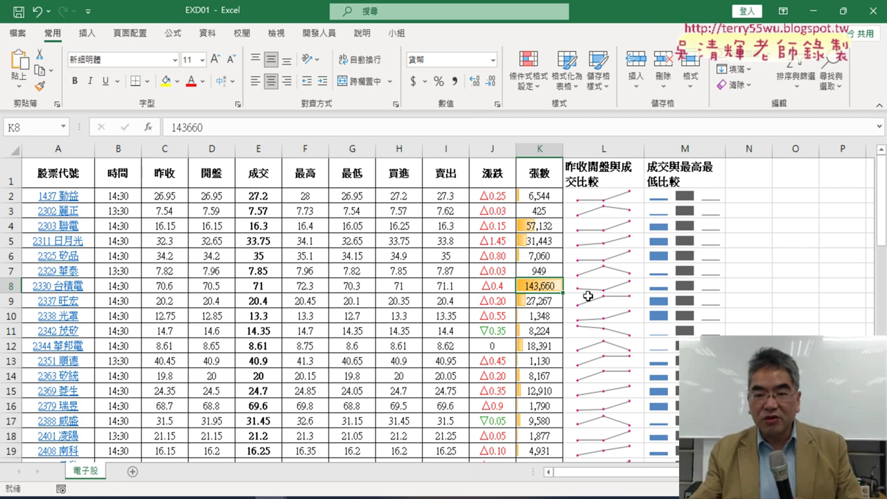
{"action": "left_click", "coordinate": [554, 272]}
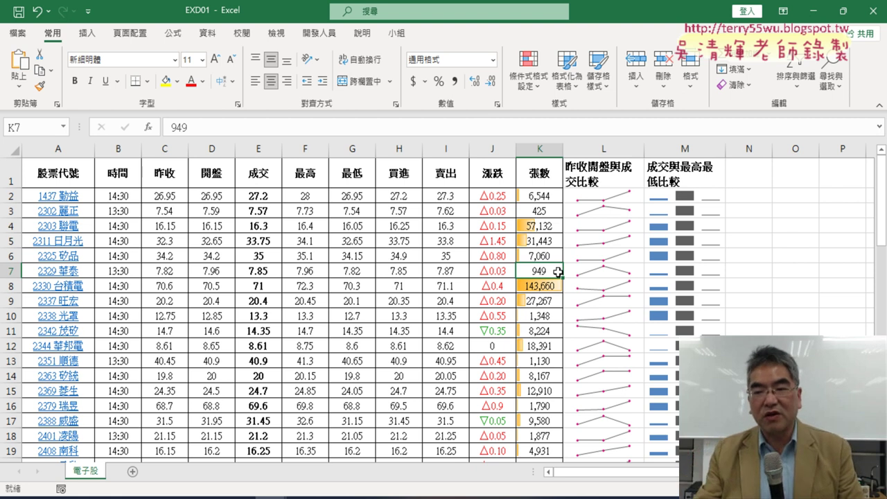
{"action": "key", "text": "alt+Tab"}
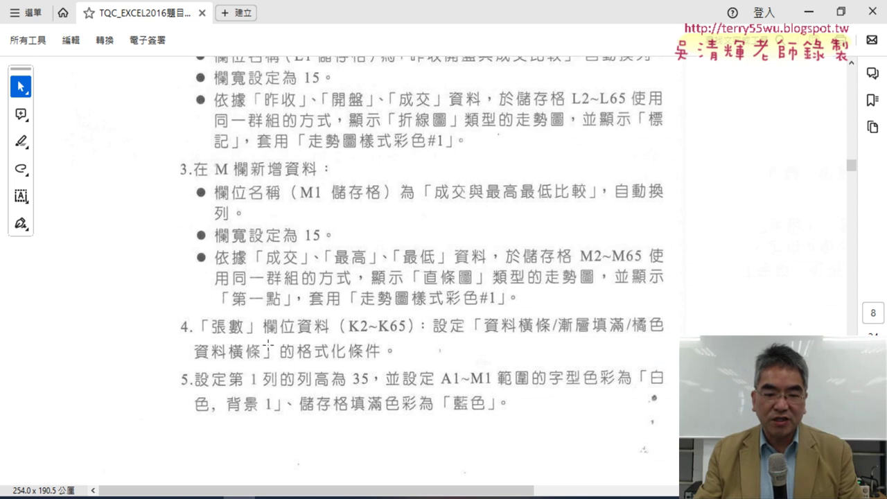
Read item 5 on formatting row 1 in the PDF, then minimize Acrobat to reveal Excel.
{"action": "scroll", "coordinate": [202, 323], "scroll_direction": "down", "scroll_amount": 1}
{"action": "scroll", "coordinate": [202, 323], "scroll_direction": "down", "scroll_amount": 1}
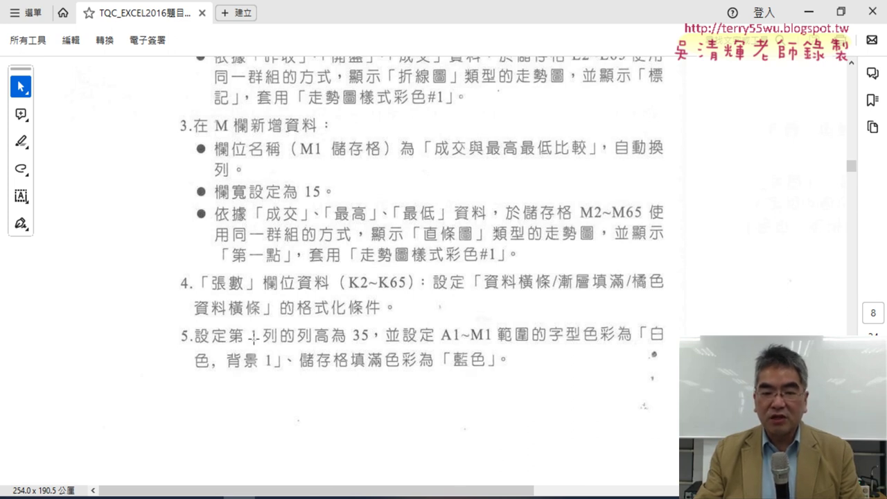
{"action": "left_click", "coordinate": [807, 12]}
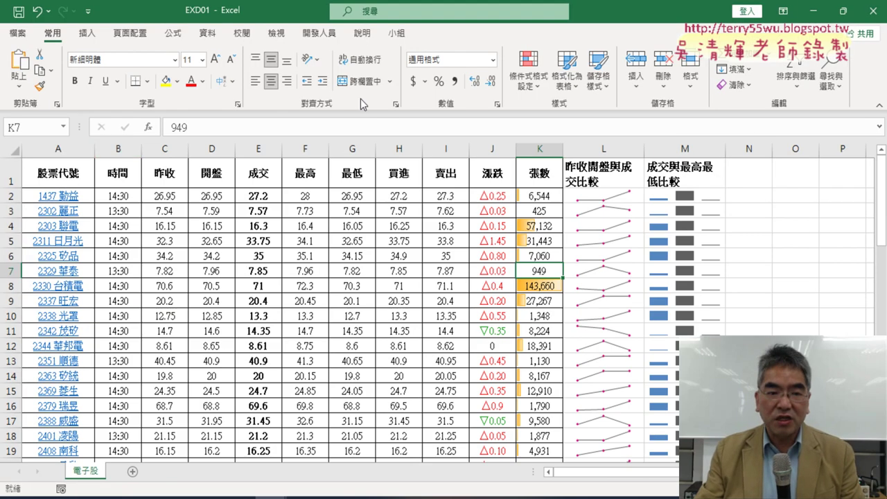
Set the height of row 1 to 35.
{"action": "left_click", "coordinate": [11, 178]}
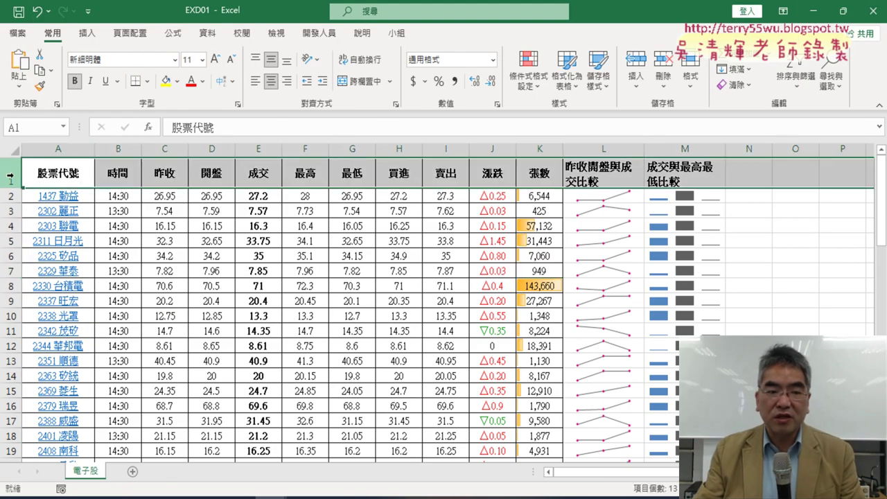
{"action": "right_click", "coordinate": [104, 179]}
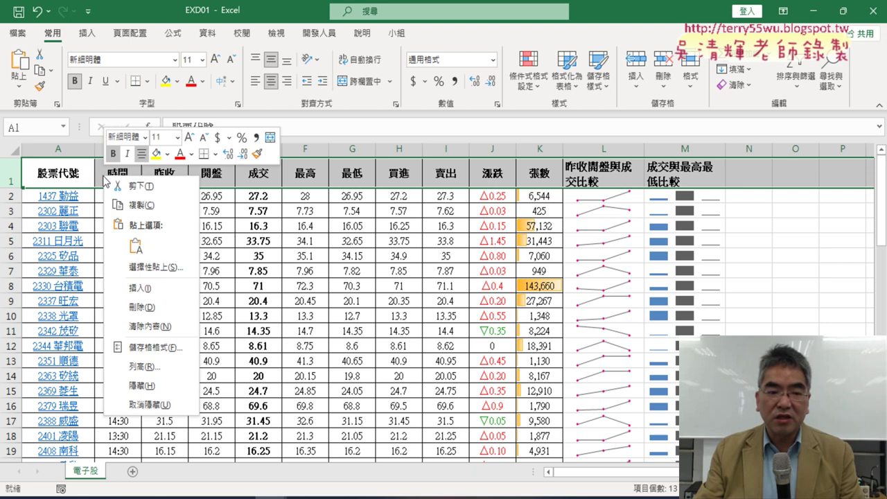
{"action": "left_click", "coordinate": [150, 373]}
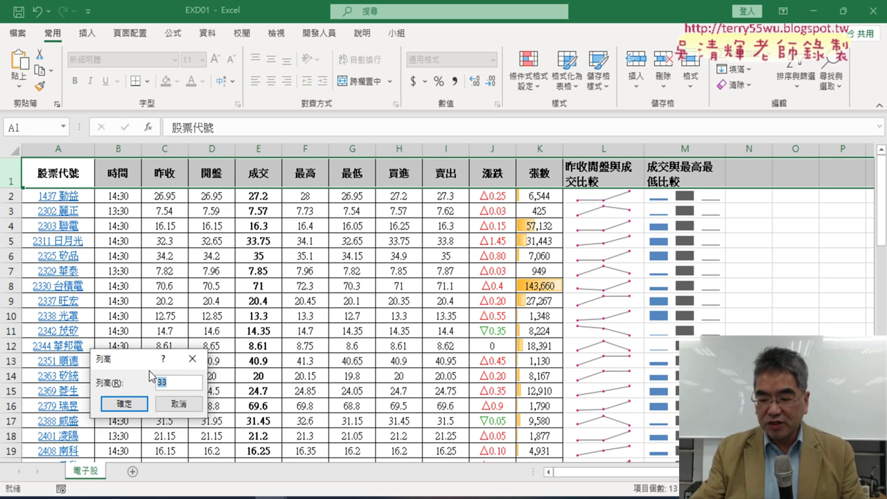
{"action": "type", "text": "35"}
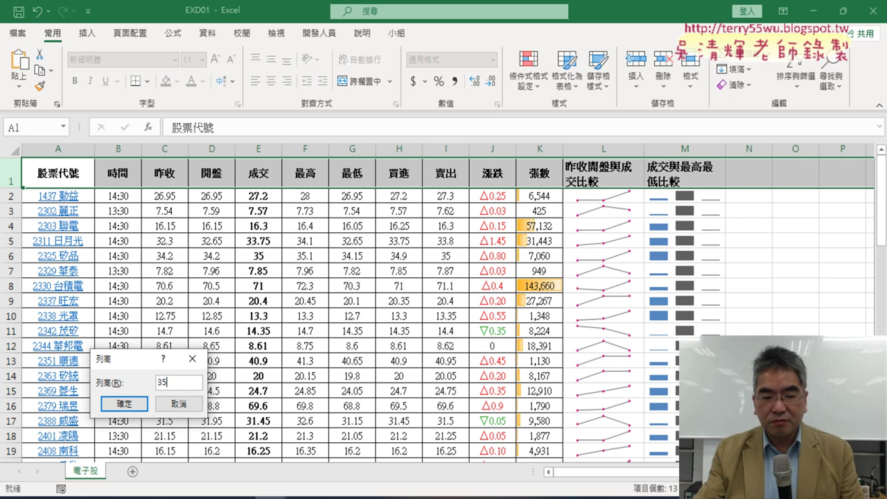
{"action": "left_click", "coordinate": [124, 404]}
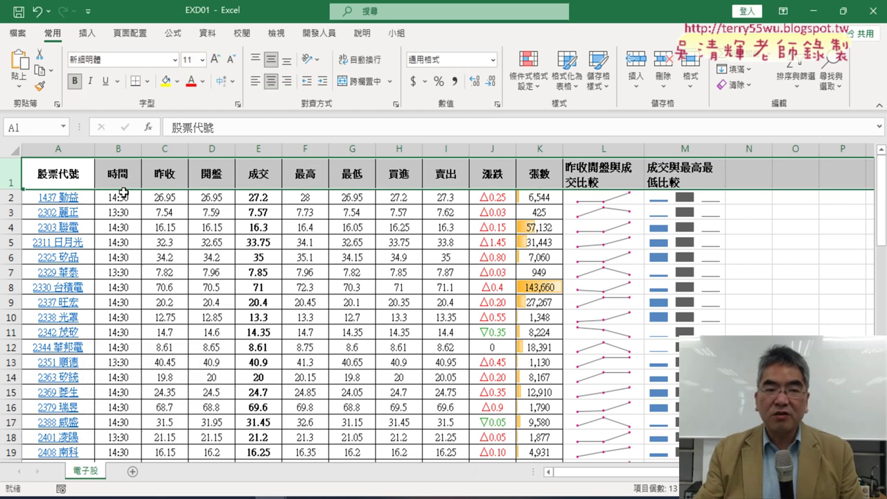
Make the header text in A1:M1 white (White, Background 1).
{"action": "left_click", "coordinate": [43, 175]}
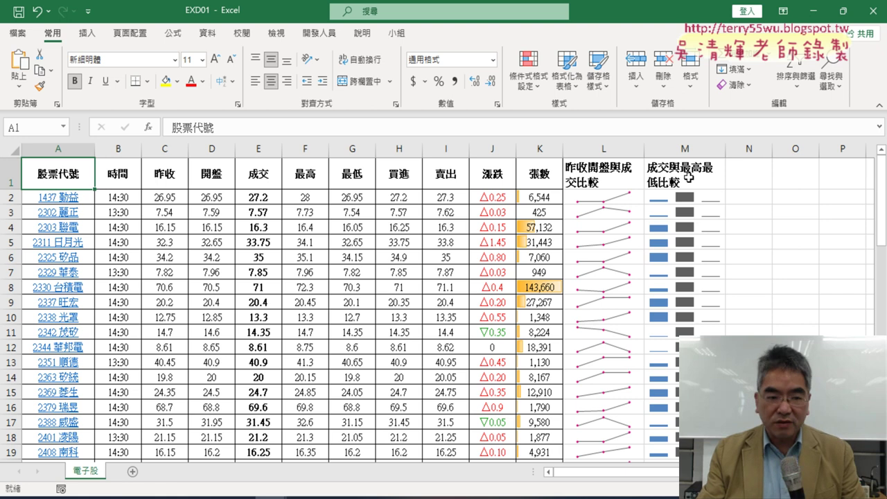
{"action": "left_click", "coordinate": [688, 178], "text": "shift"}
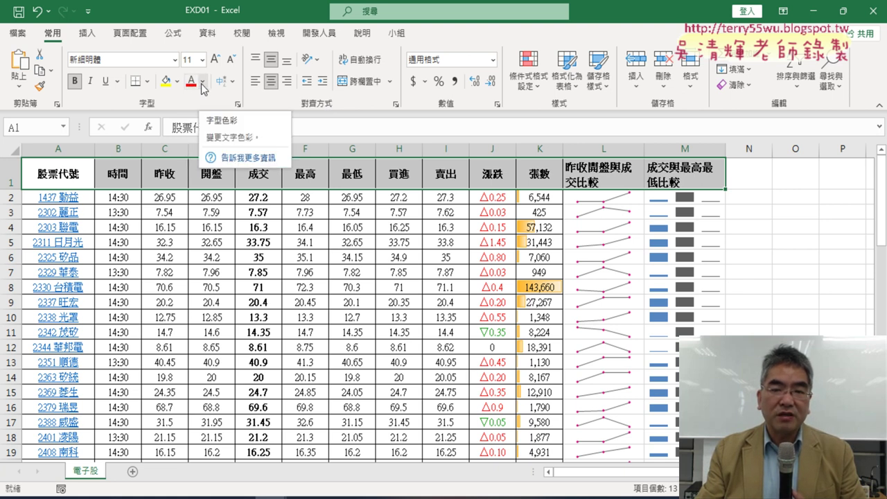
{"action": "left_click", "coordinate": [202, 82]}
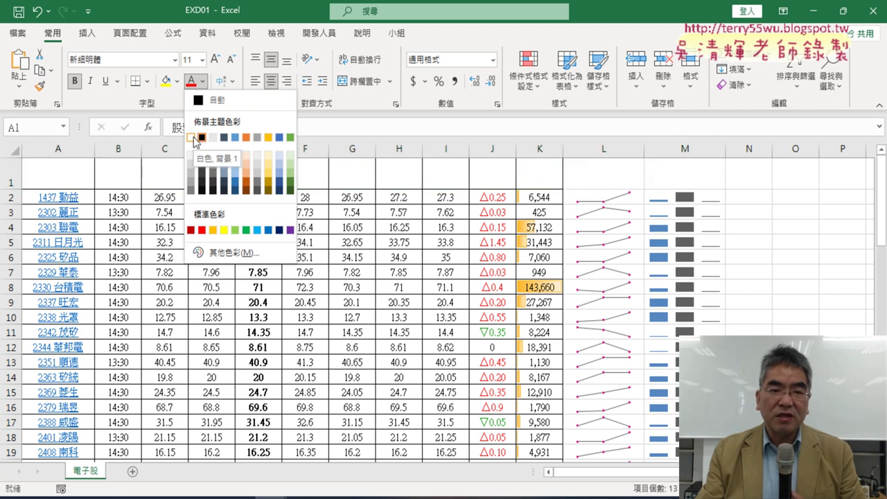
{"action": "left_click", "coordinate": [196, 138]}
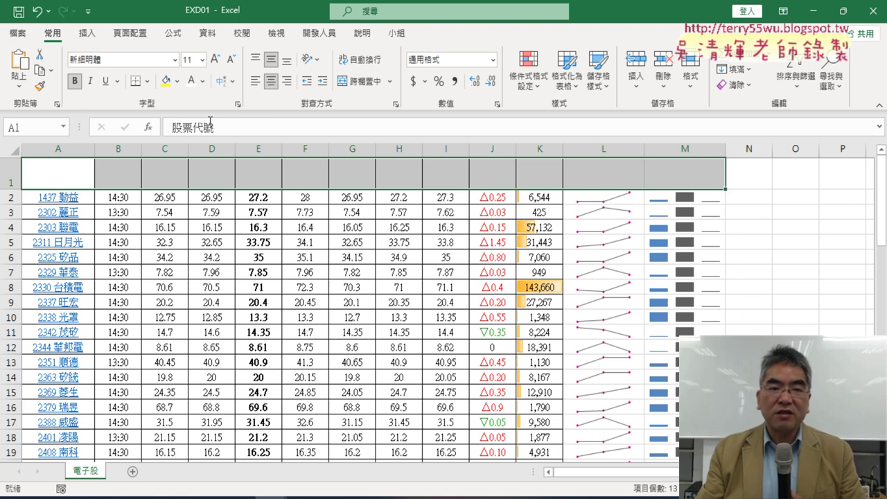
Fill the A1:M1 header row with blue, checking the PDF instructions first.
{"action": "left_click", "coordinate": [177, 82]}
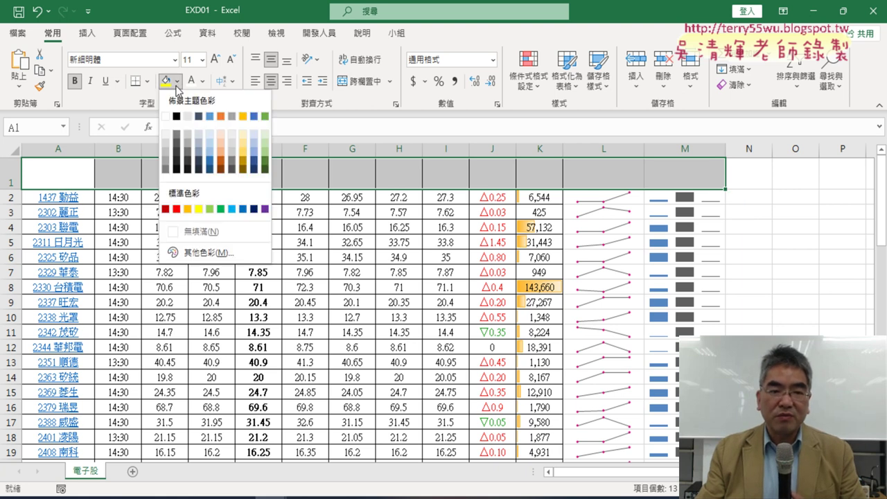
{"action": "left_click", "coordinate": [264, 494]}
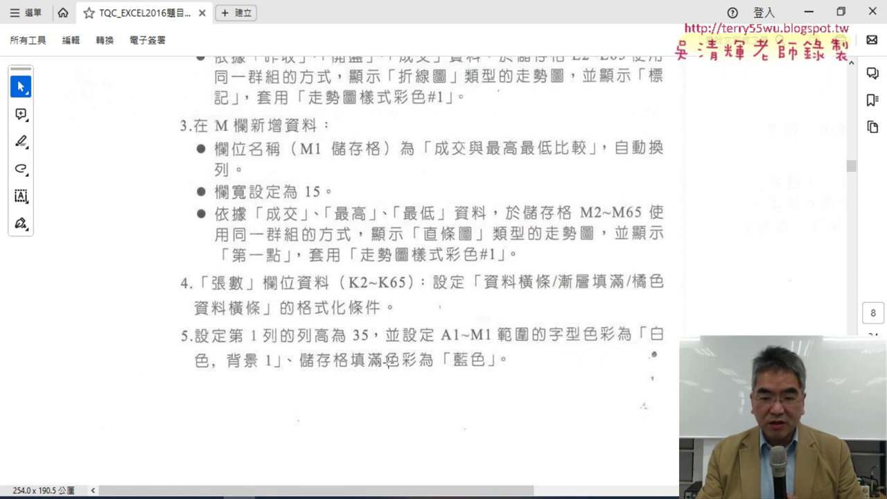
{"action": "left_click", "coordinate": [808, 12]}
{"action": "left_click", "coordinate": [180, 85]}
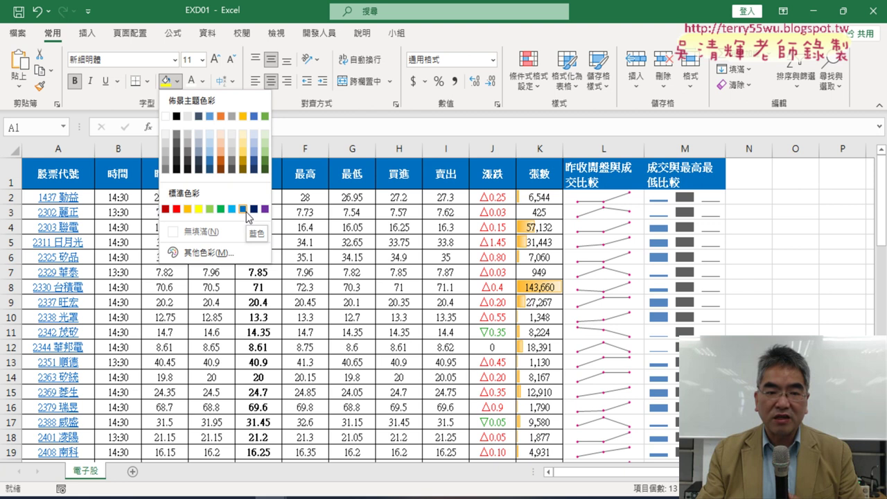
{"action": "left_click", "coordinate": [246, 210]}
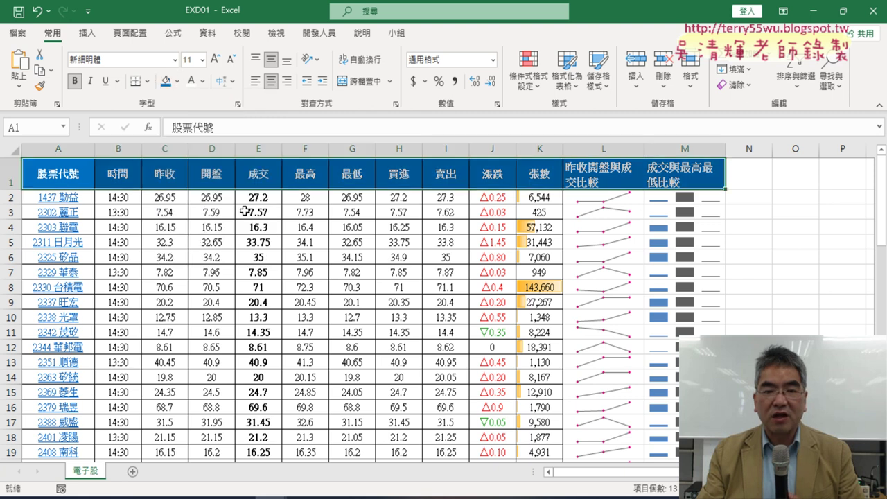
{"action": "left_click", "coordinate": [804, 300]}
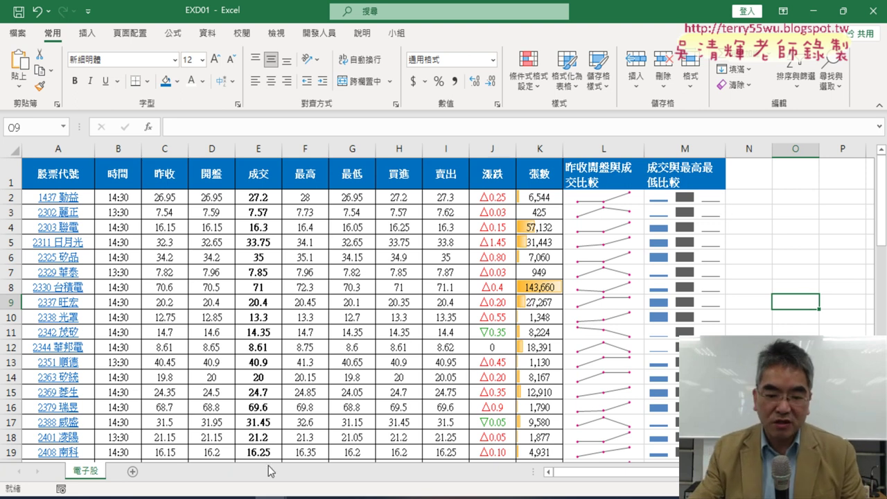
Scroll the exam PDF to question 110's pages 4-16/4-17, showing item 6 on A1:M65 borders.
{"action": "left_click", "coordinate": [240, 497]}
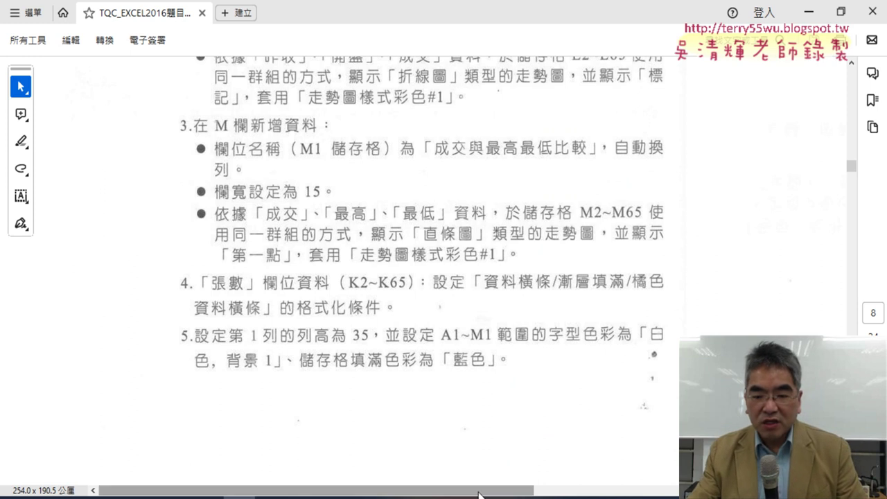
{"action": "left_click_drag", "start_coordinate": [317, 491], "coordinate": [582, 491]}
{"action": "scroll", "coordinate": [594, 420], "scroll_direction": "up", "scroll_amount": 2}
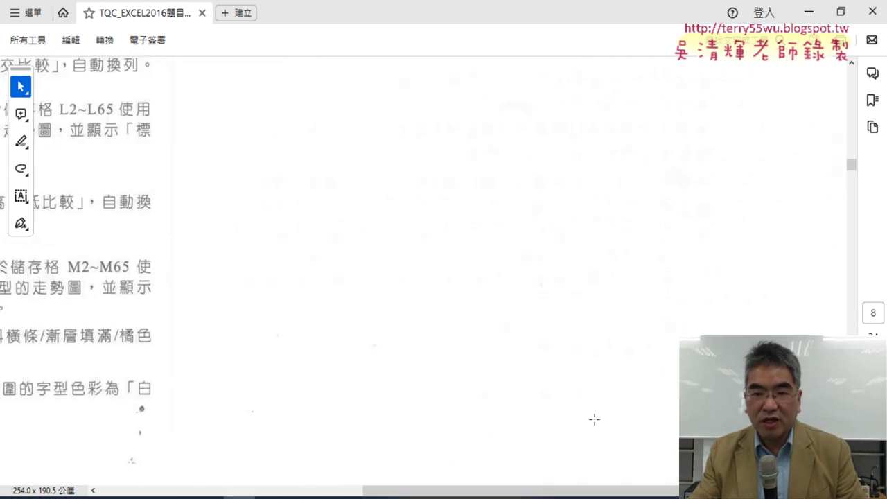
{"action": "scroll", "coordinate": [594, 420], "scroll_direction": "up", "scroll_amount": 3}
{"action": "scroll", "coordinate": [594, 420], "scroll_direction": "up", "scroll_amount": 3}
{"action": "scroll", "coordinate": [598, 420], "scroll_direction": "up", "scroll_amount": 3}
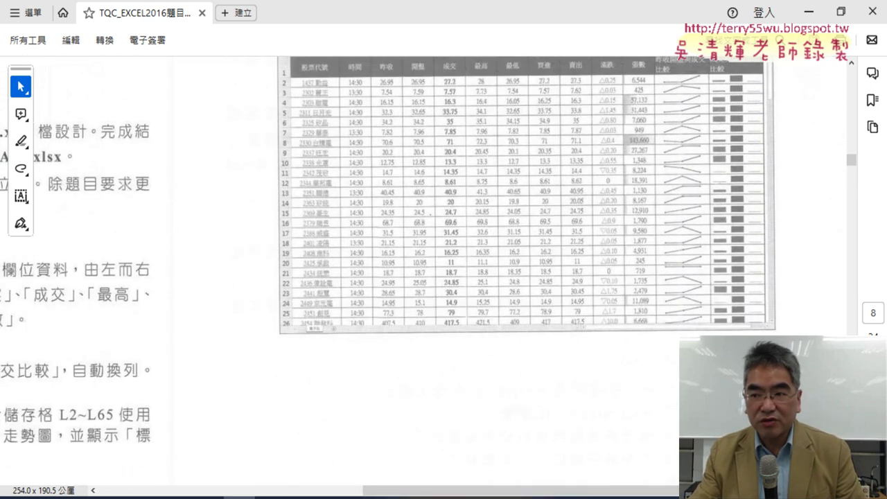
{"action": "mouse_move", "coordinate": [851, 161]}
{"action": "left_mouse_down"}
{"action": "mouse_move", "coordinate": [866, 98]}
{"action": "mouse_move", "coordinate": [858, 136]}
{"action": "left_mouse_up"}
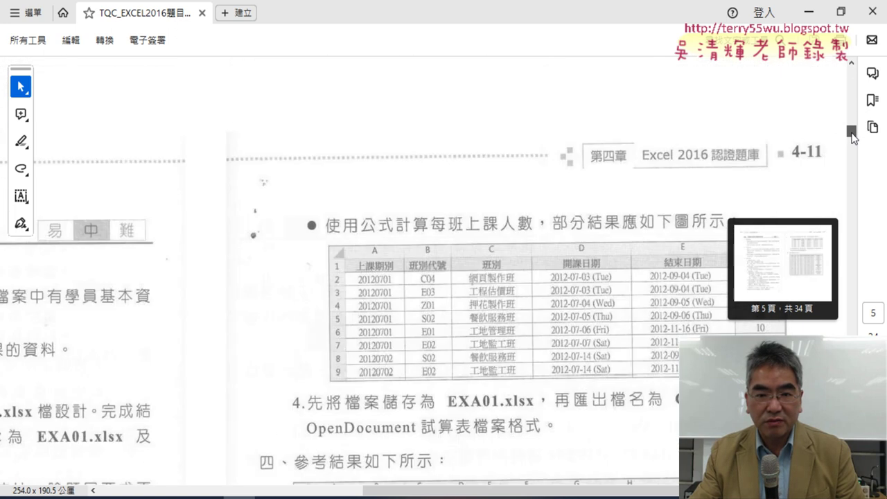
{"action": "left_click_drag", "start_coordinate": [857, 136], "coordinate": [857, 127]}
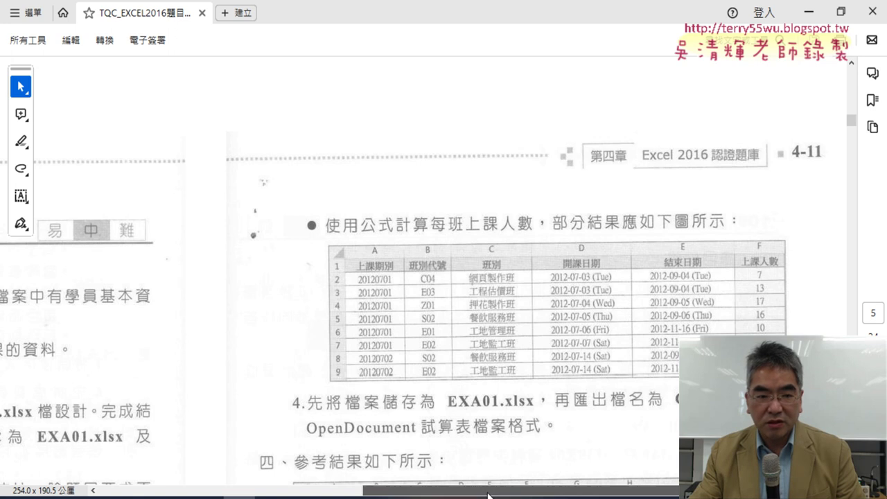
{"action": "scroll", "coordinate": [482, 474], "scroll_direction": "left", "scroll_amount": 10}
{"action": "scroll", "coordinate": [357, 339], "scroll_direction": "down", "scroll_amount": 3}
{"action": "scroll", "coordinate": [357, 339], "scroll_direction": "down", "scroll_amount": 1}
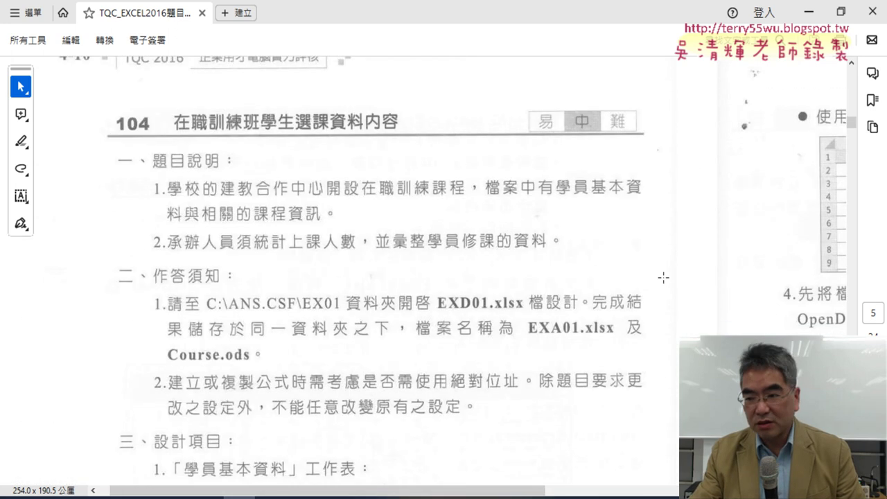
{"action": "scroll", "coordinate": [570, 295], "scroll_direction": "down", "scroll_amount": 2, "text": "ctrl"}
{"action": "scroll", "coordinate": [570, 296], "scroll_direction": "down", "scroll_amount": 2}
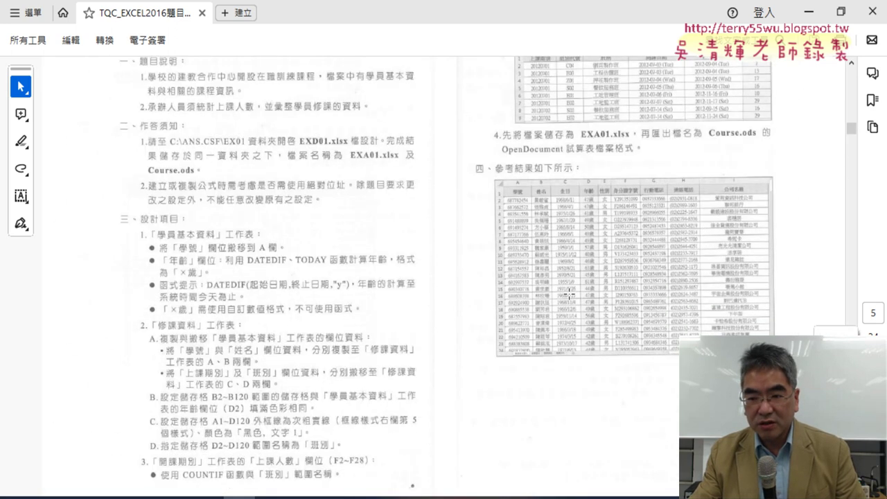
{"action": "scroll", "coordinate": [570, 296], "scroll_direction": "down", "scroll_amount": 10}
{"action": "scroll", "coordinate": [570, 295], "scroll_direction": "down", "scroll_amount": 3}
{"action": "scroll", "coordinate": [570, 295], "scroll_direction": "down", "scroll_amount": 5}
{"action": "scroll", "coordinate": [571, 296], "scroll_direction": "down", "scroll_amount": 3}
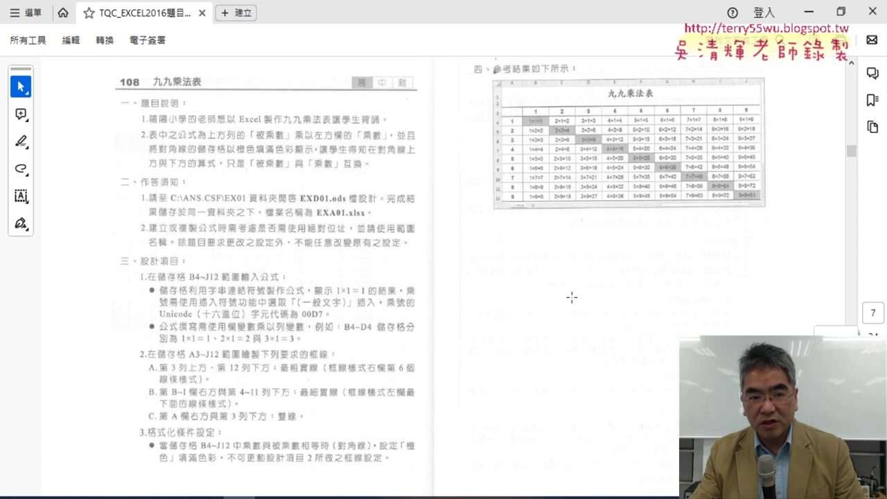
{"action": "scroll", "coordinate": [572, 297], "scroll_direction": "down", "scroll_amount": 3}
{"action": "scroll", "coordinate": [572, 298], "scroll_direction": "down", "scroll_amount": 5}
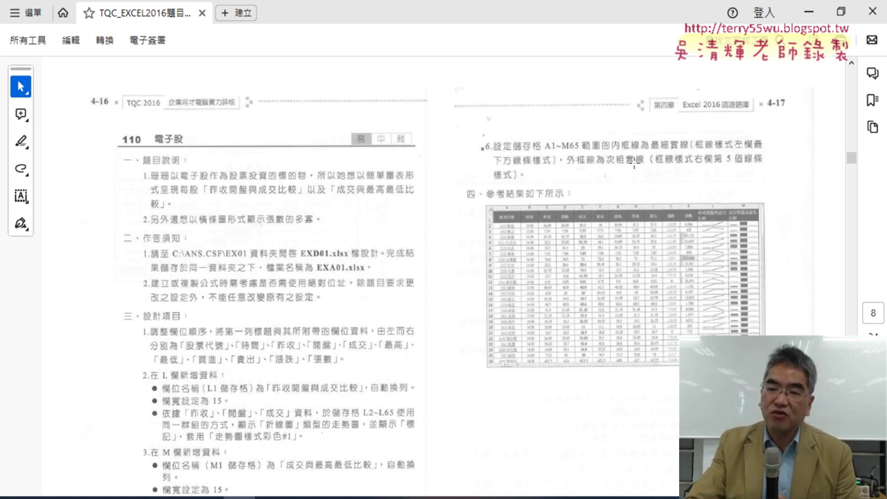
Back in Excel, select the stock table range A1:M65.
{"action": "left_click", "coordinate": [809, 12]}
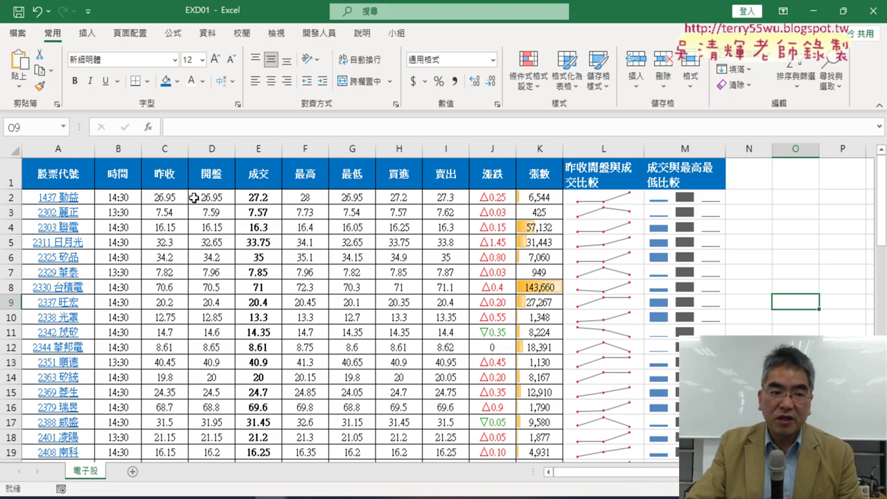
{"action": "left_click", "coordinate": [61, 176]}
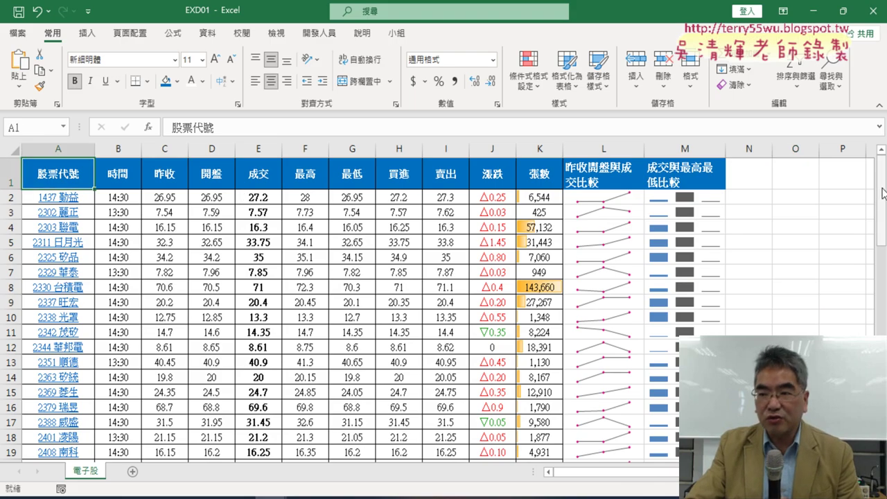
{"action": "left_click_drag", "start_coordinate": [882, 191], "coordinate": [881, 344]}
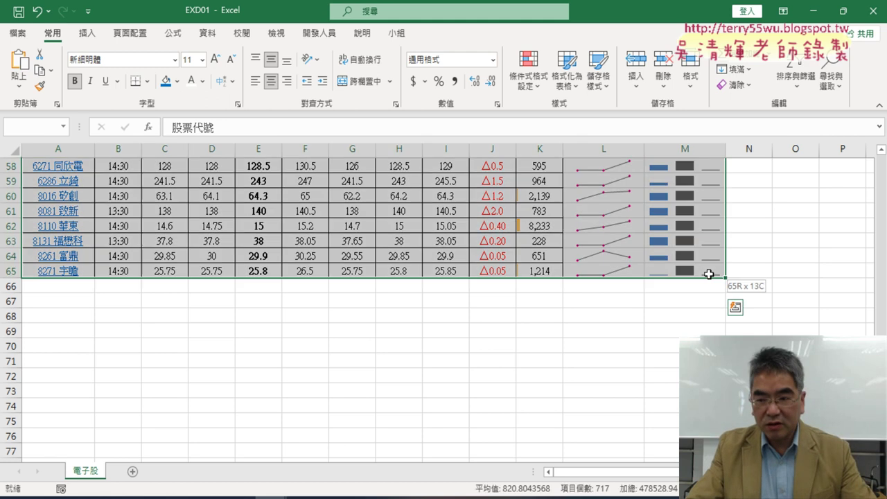
{"action": "left_click", "coordinate": [710, 274], "text": "shift"}
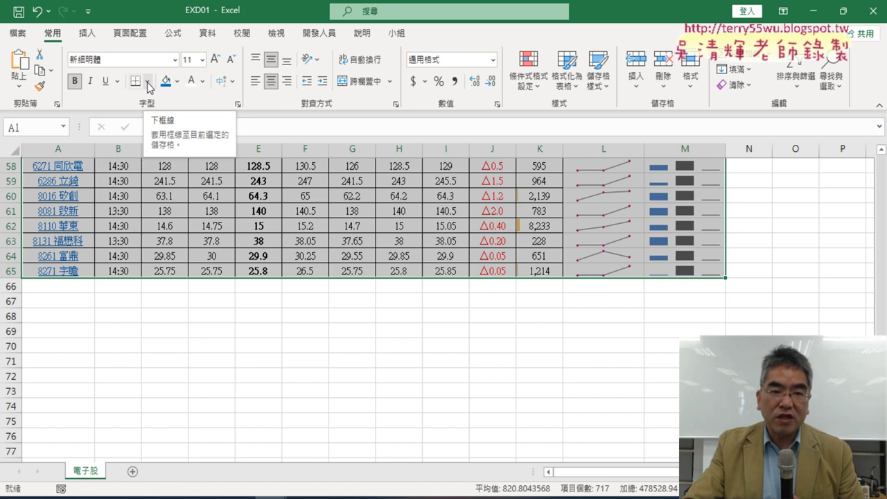
Apply thin inside borders and a thick outline border to A1:M65 via More Borders.
{"action": "left_click", "coordinate": [148, 84]}
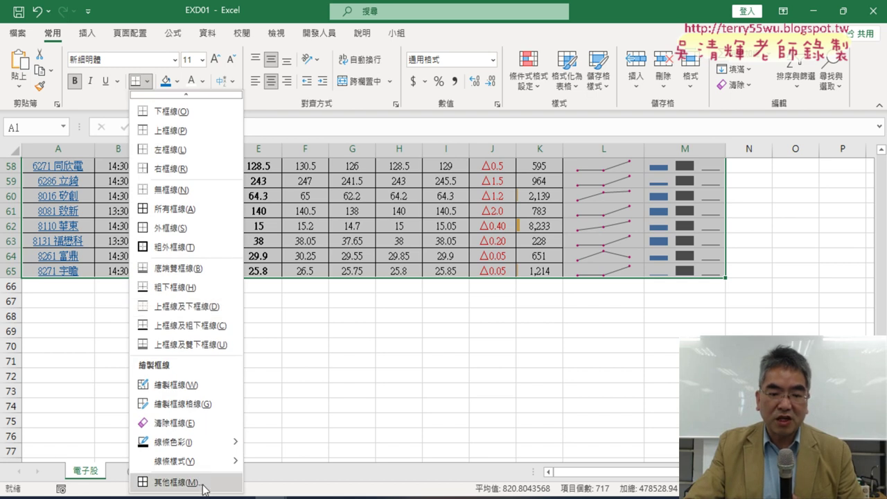
{"action": "left_click", "coordinate": [205, 488]}
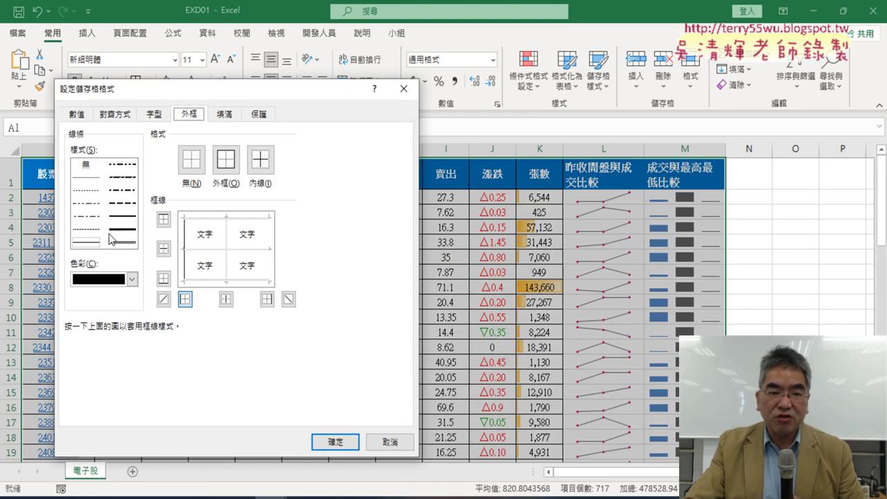
{"action": "left_click", "coordinate": [88, 246]}
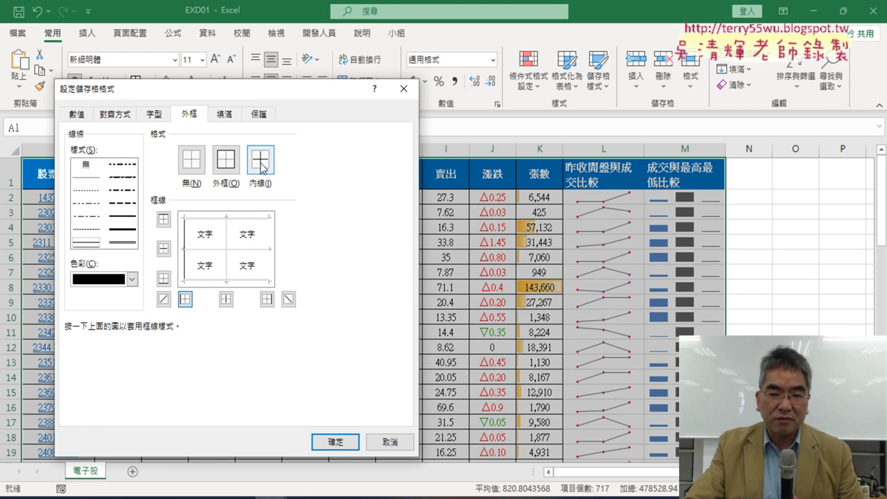
{"action": "left_click", "coordinate": [262, 168]}
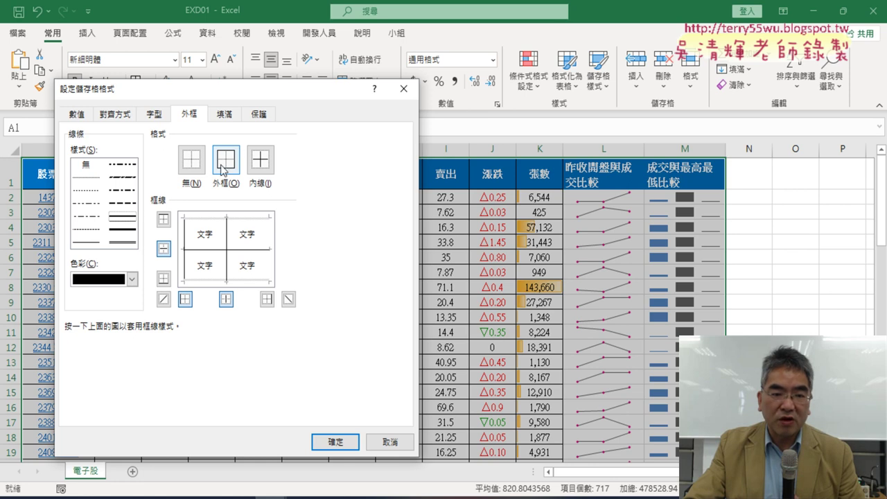
{"action": "left_click", "coordinate": [120, 219]}
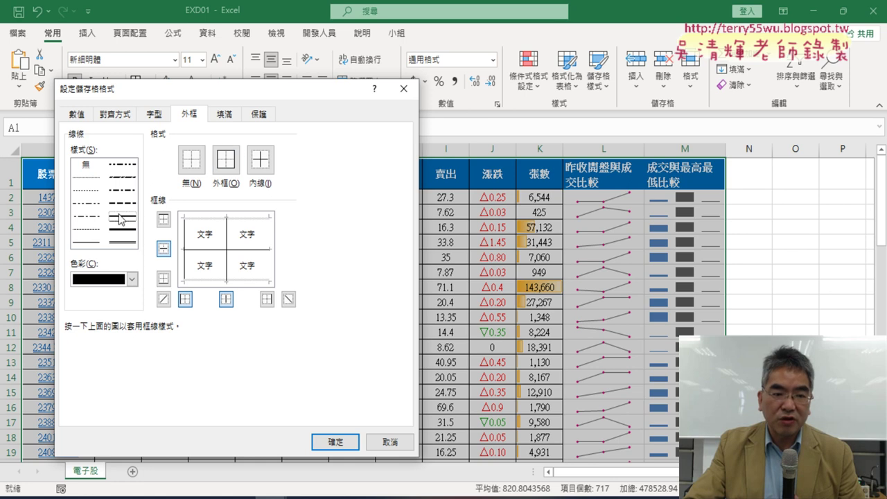
{"action": "left_click", "coordinate": [227, 165]}
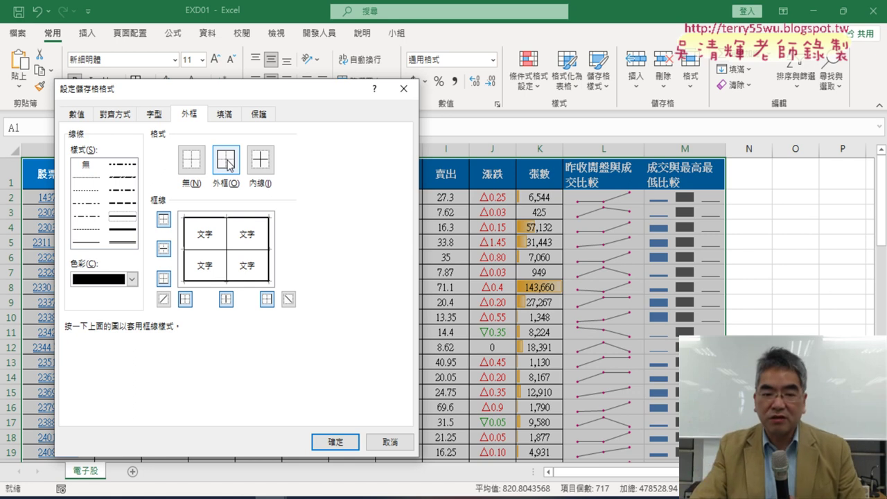
{"action": "left_click", "coordinate": [332, 441]}
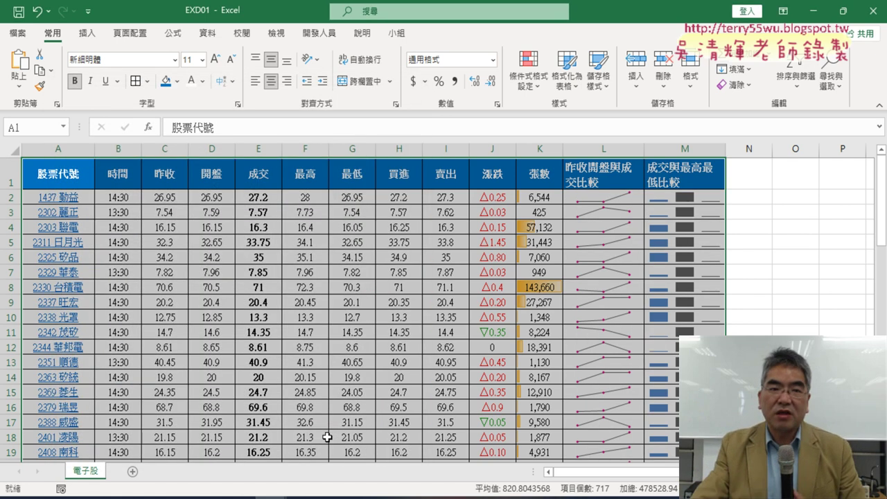
Save the workbook as EXA110 in the 110 folder, changing the name from EXD01.
{"action": "left_click", "coordinate": [17, 33]}
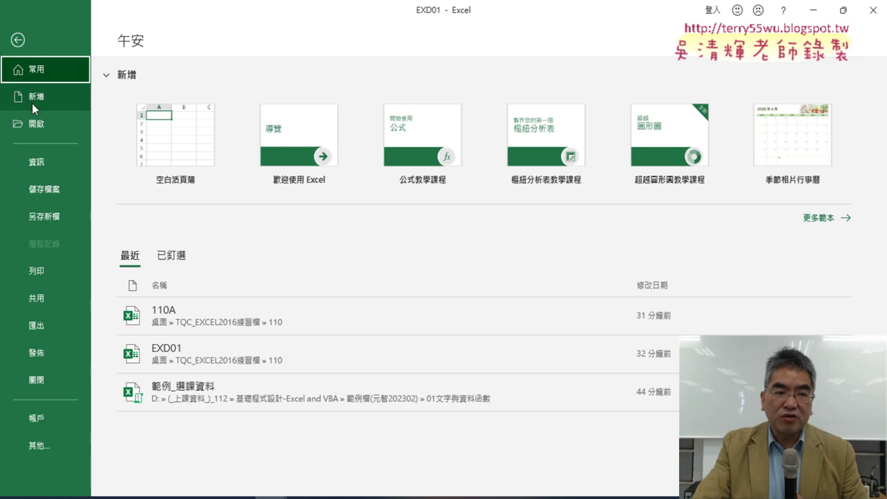
{"action": "left_click", "coordinate": [53, 216]}
{"action": "left_click", "coordinate": [154, 221]}
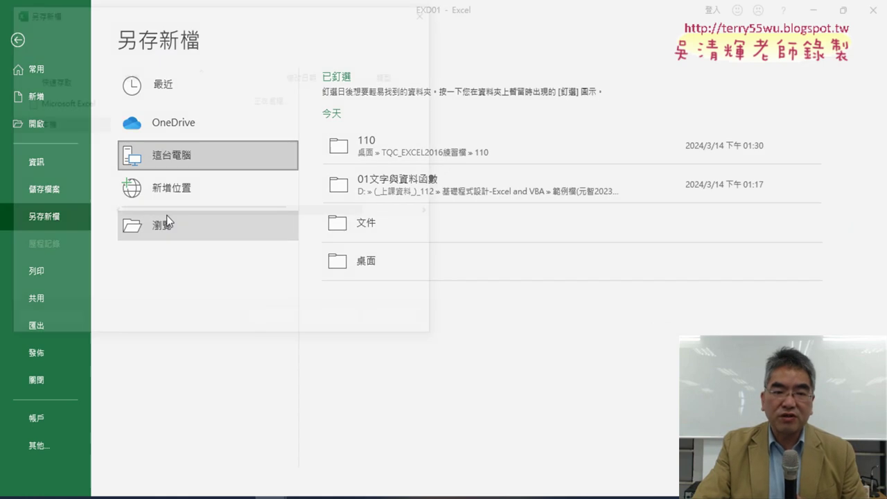
{"action": "left_click", "coordinate": [102, 234]}
{"action": "key", "text": "BackSpace"}
{"action": "type", "text": "A110"}
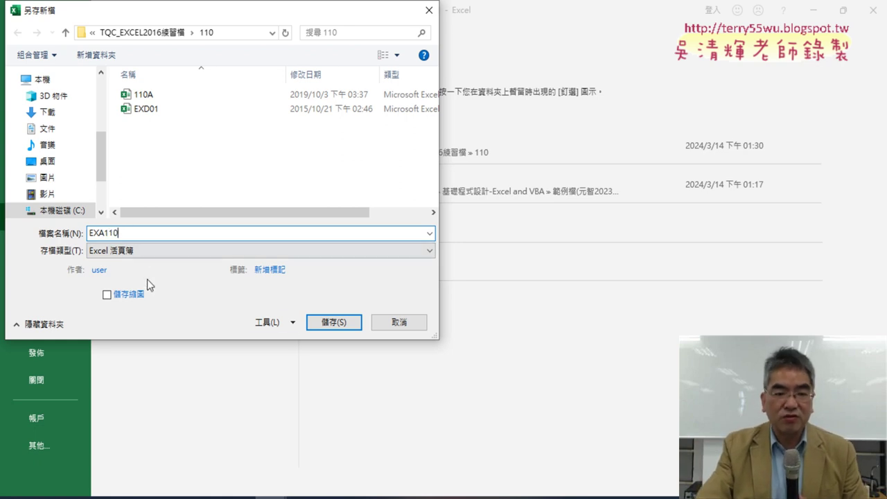
{"action": "left_click", "coordinate": [330, 323]}
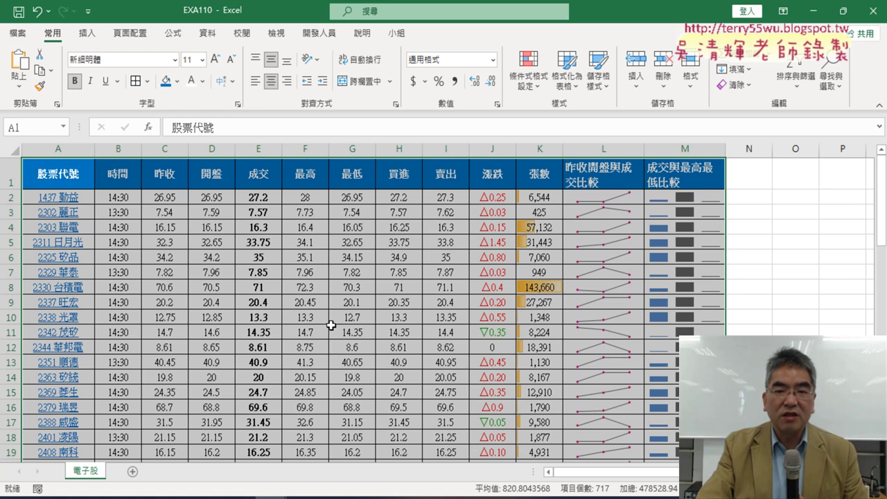